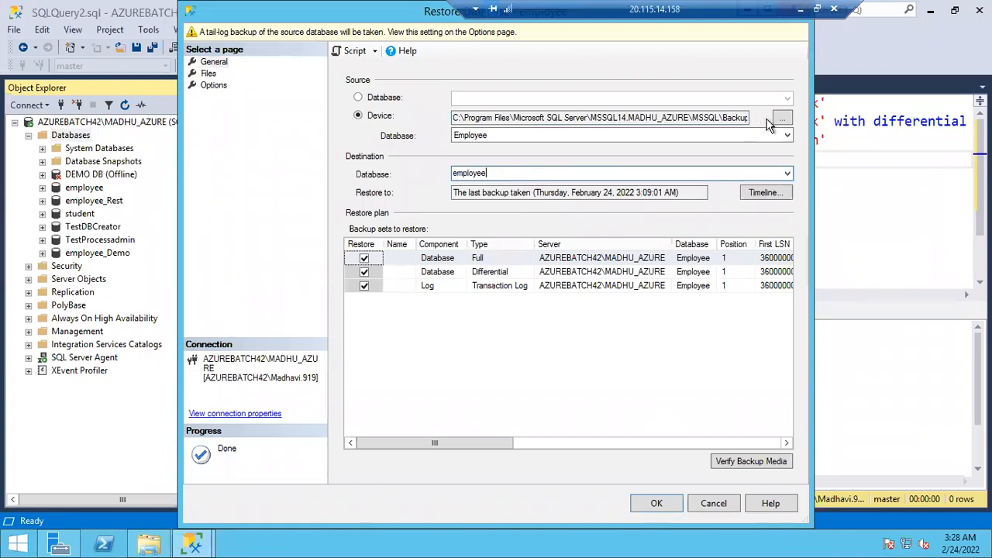
Show the full Restore As paths of the database files and enable relocating all files to the folder.
click(206, 75)
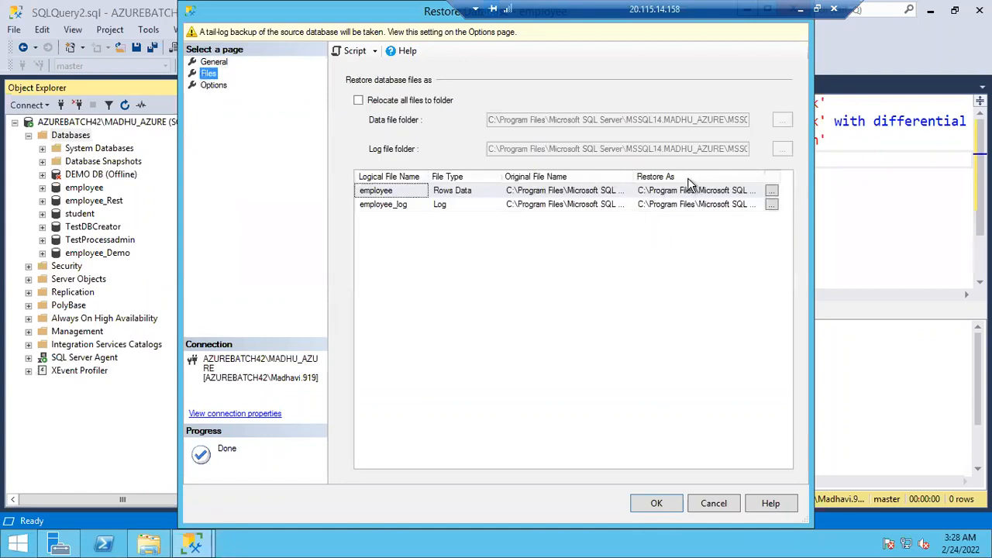
double_click(303, 28)
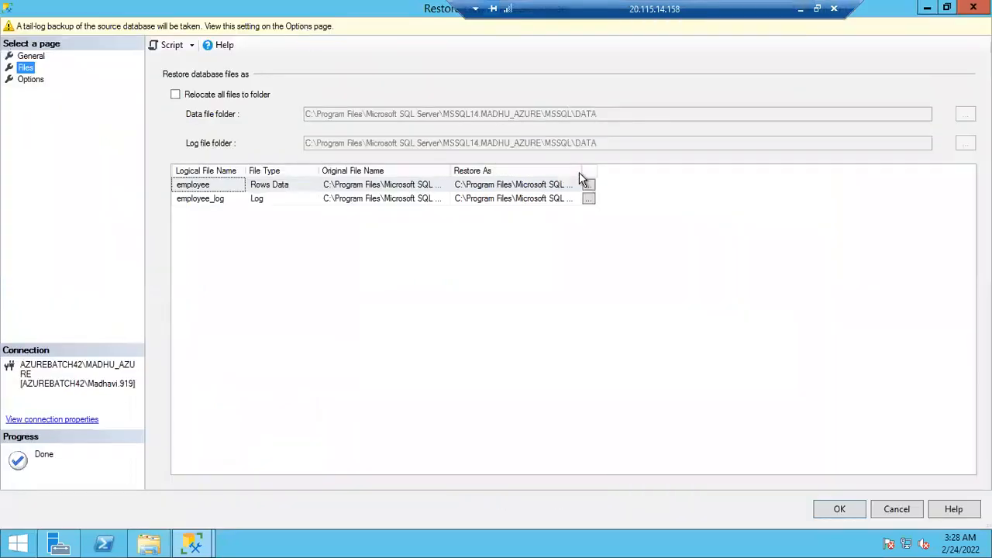
click(579, 180)
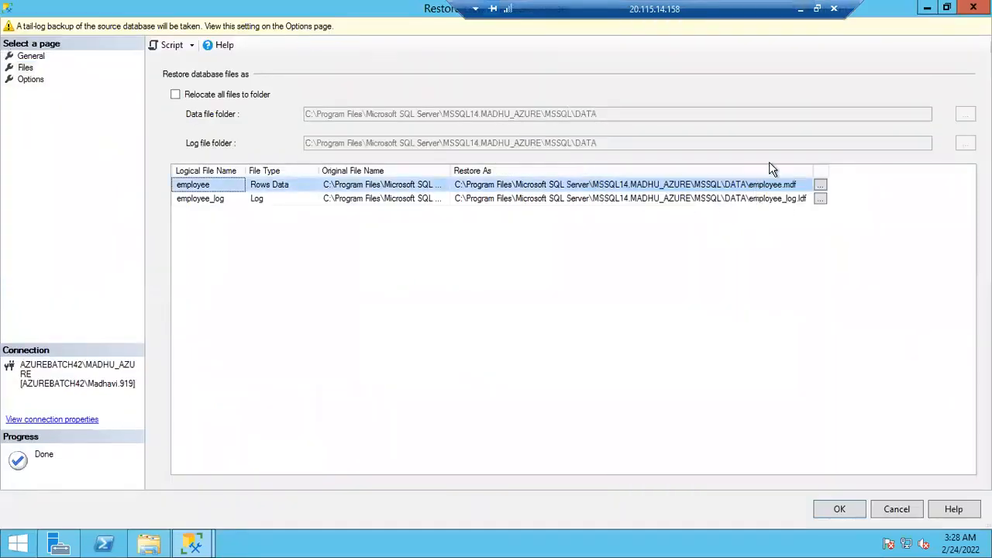
click(175, 96)
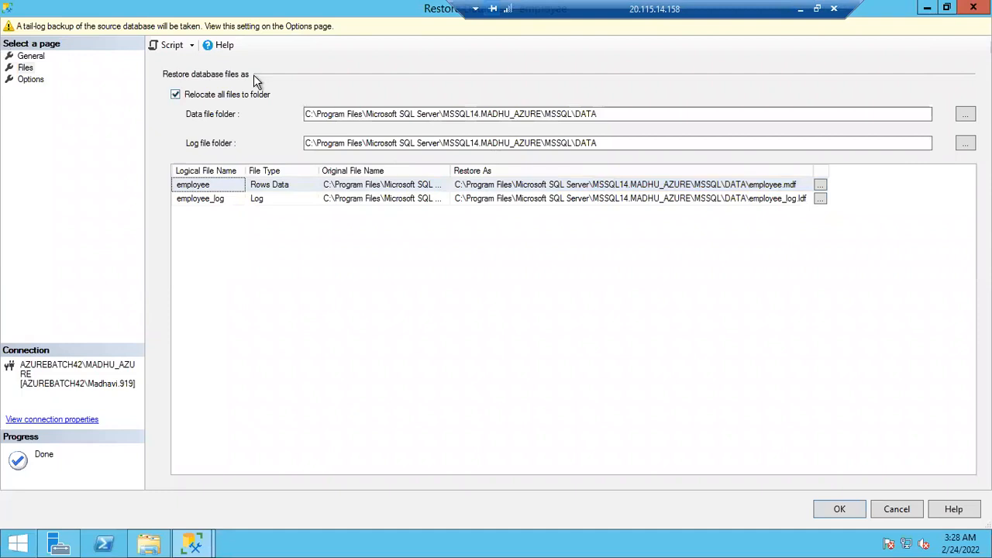
Restore the employee database WITH REPLACE in the RESTORE WITH NORECOVERY state, without taking a tail-log backup.
click(31, 80)
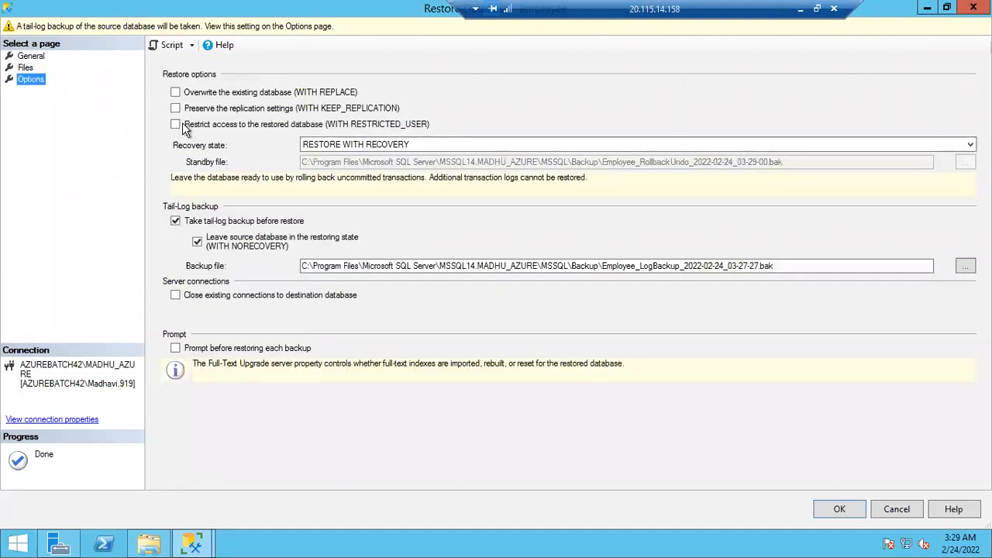
click(176, 221)
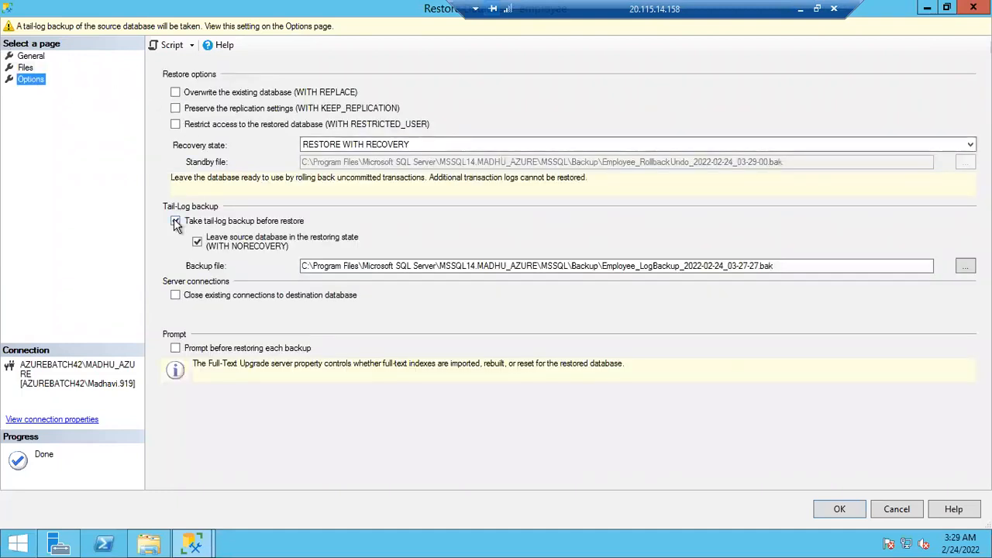
click(176, 93)
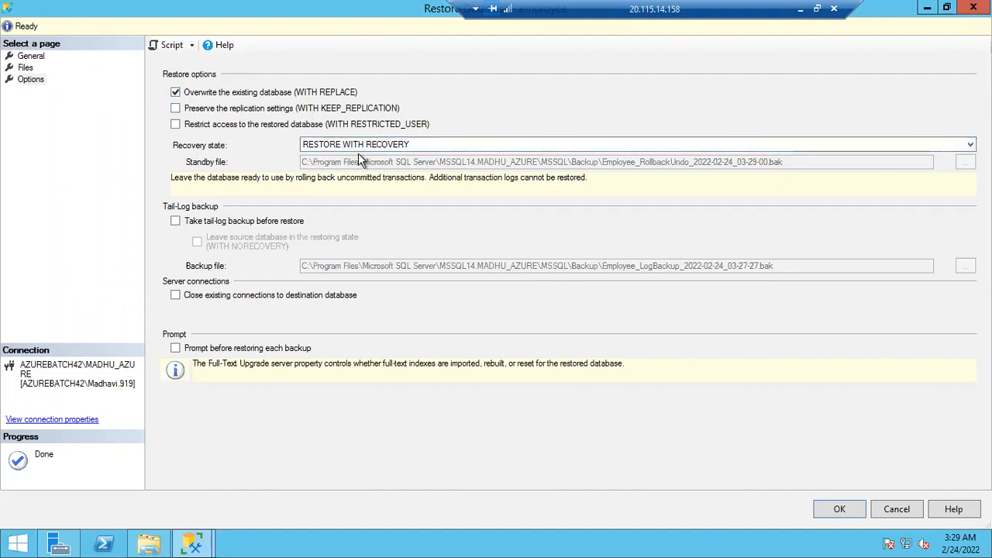
click(430, 146)
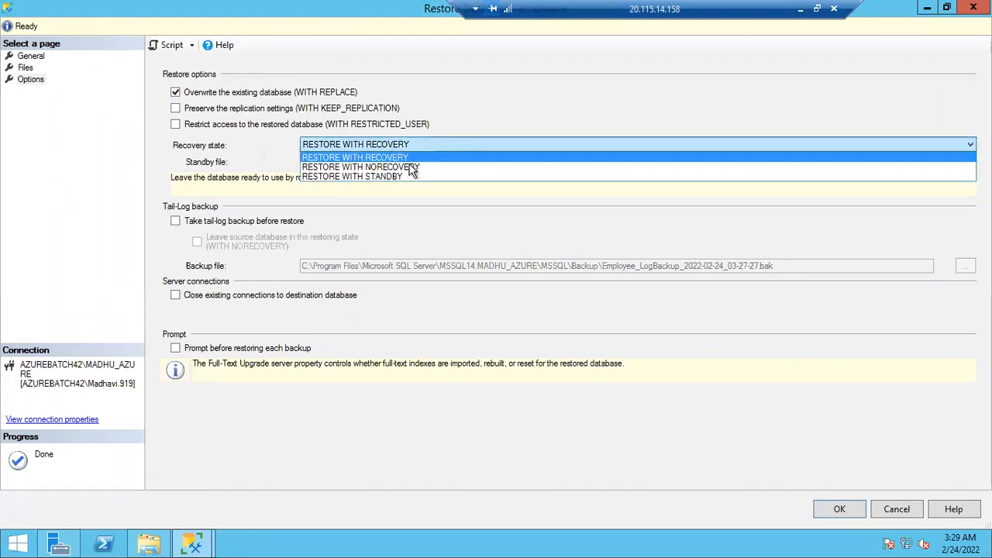
click(411, 167)
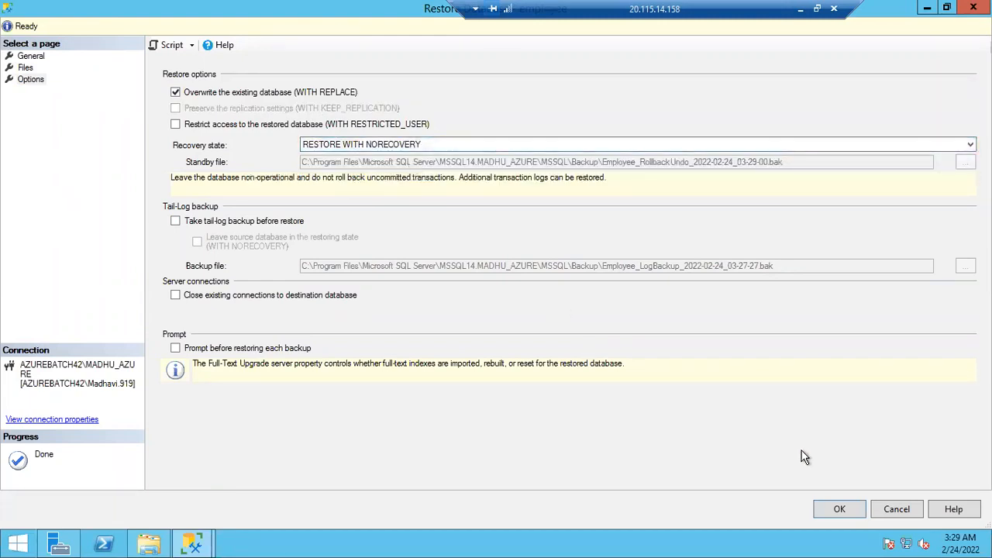
click(828, 508)
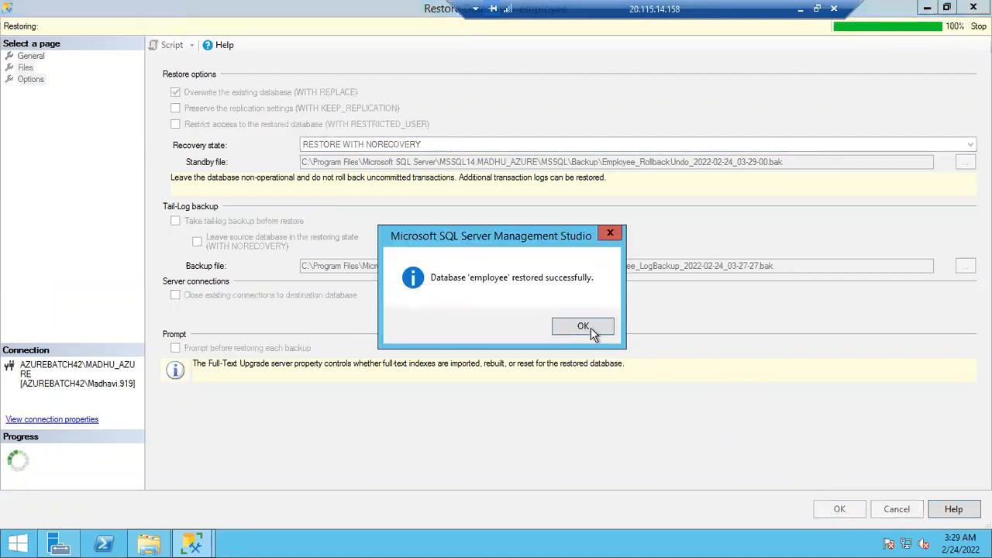
click(583, 327)
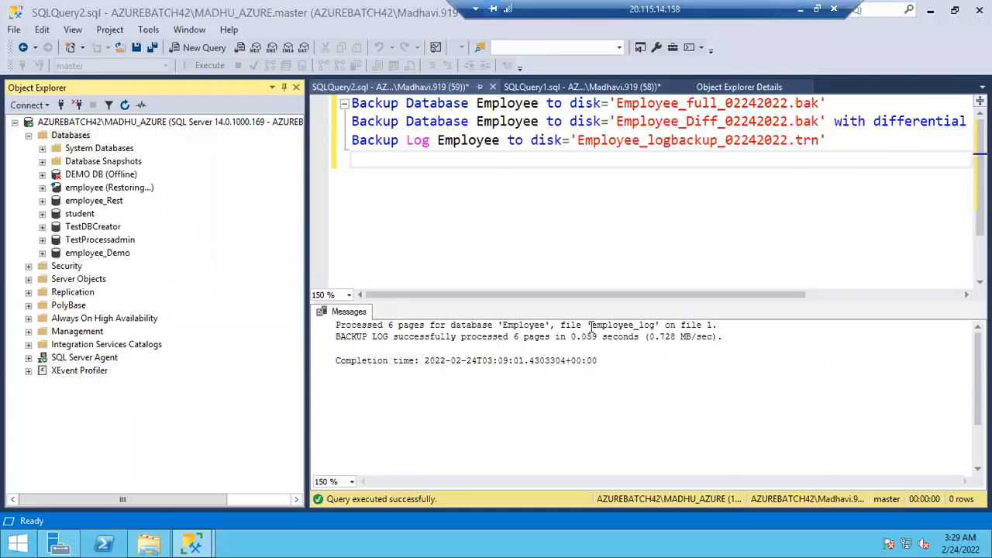
Refresh the server's object tree and expand Databases to check the state of the employee database.
click(127, 191)
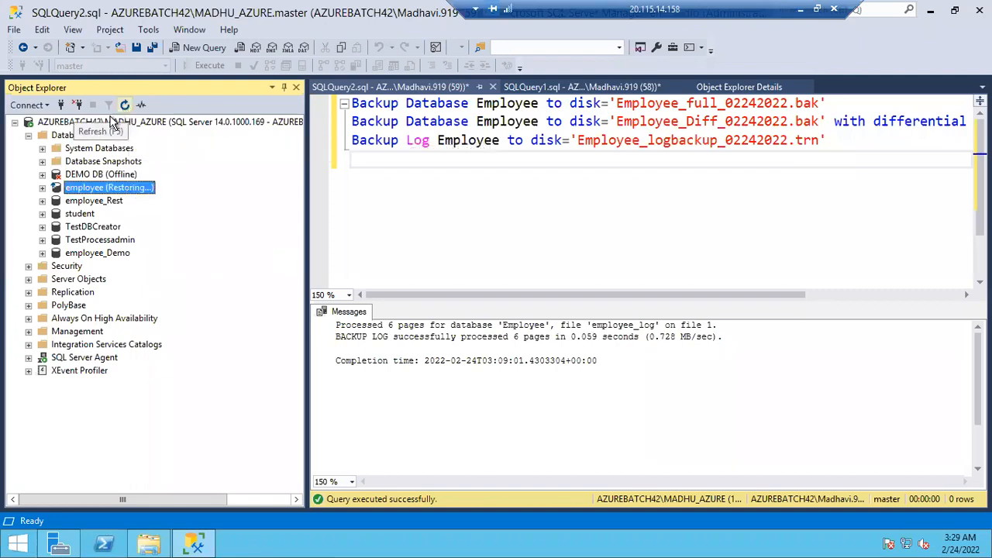
click(79, 123)
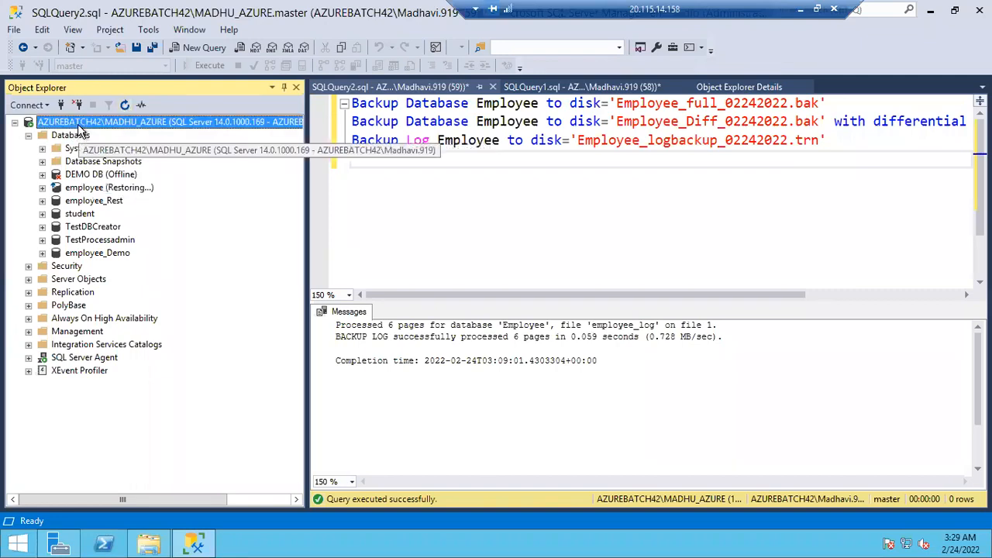
click(124, 108)
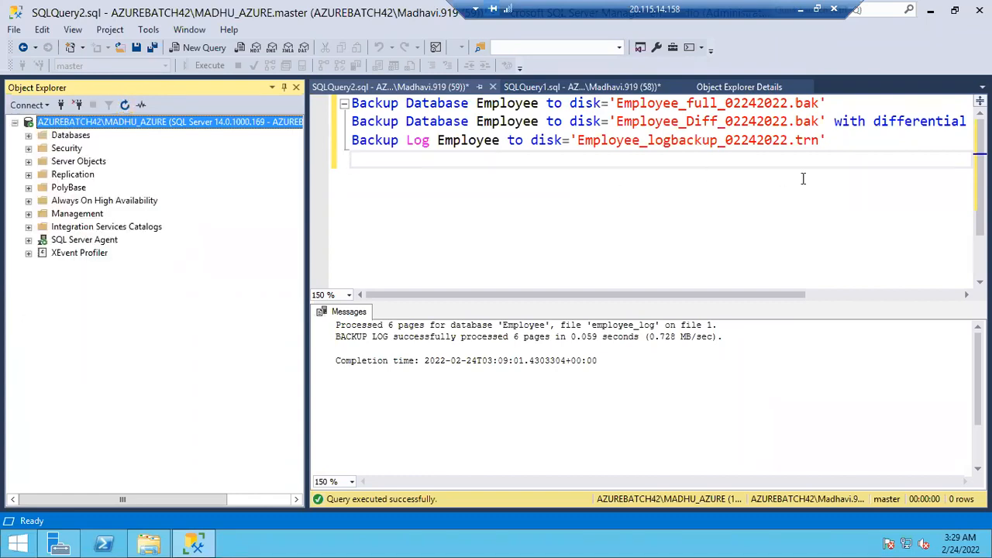
click(848, 154)
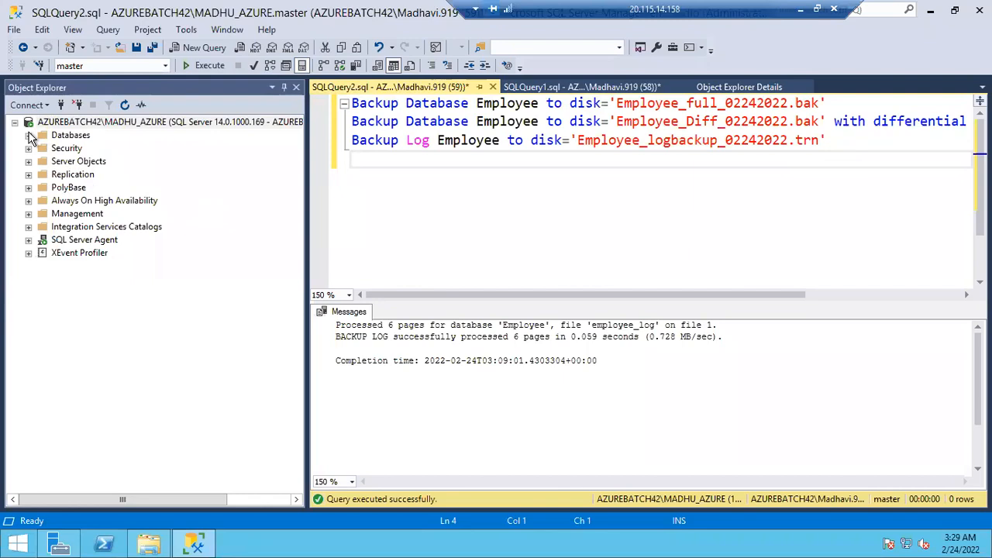
click(29, 135)
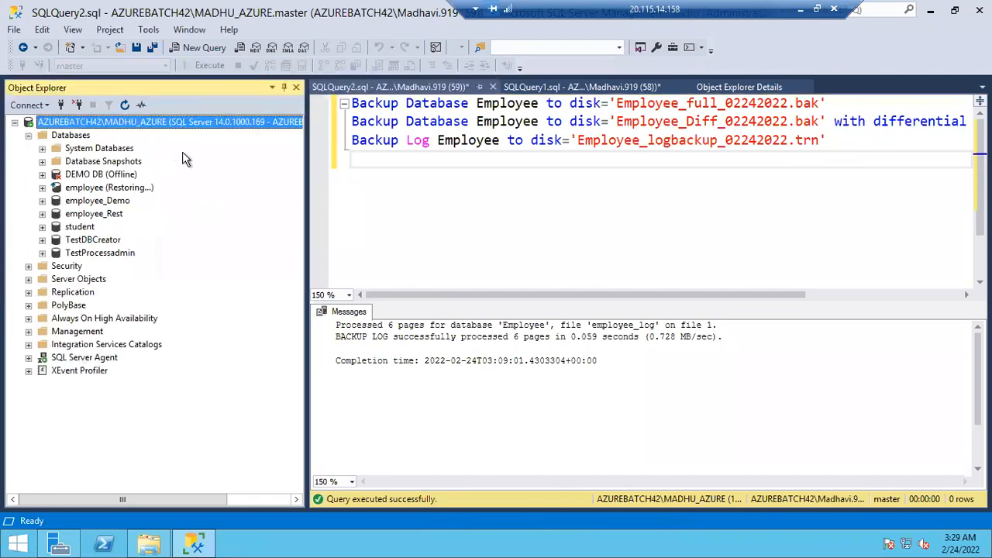
Below the backup statements, write "Restore Database Employee with Recovery" and execute only that statement.
click(839, 152)
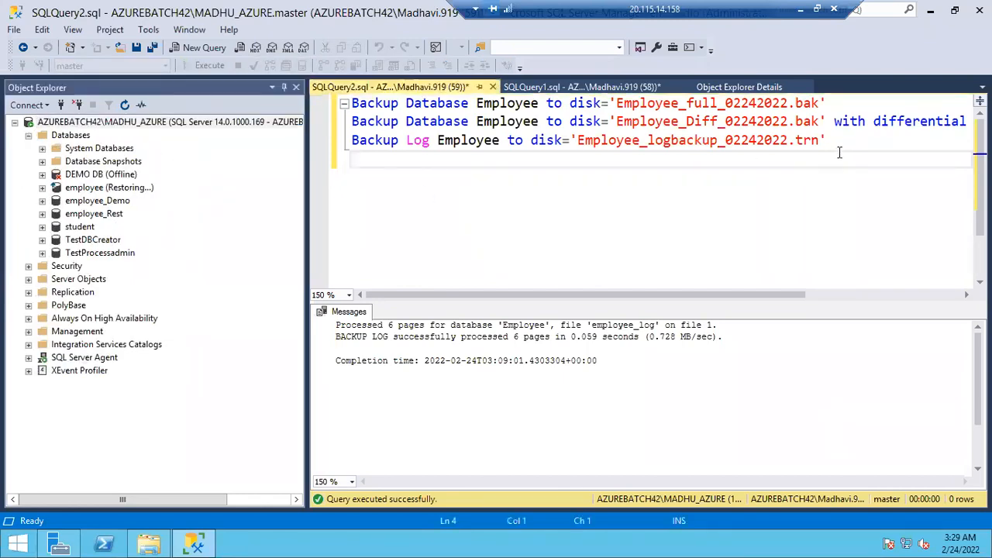
key(Return)
key(Return)
text(Rest)
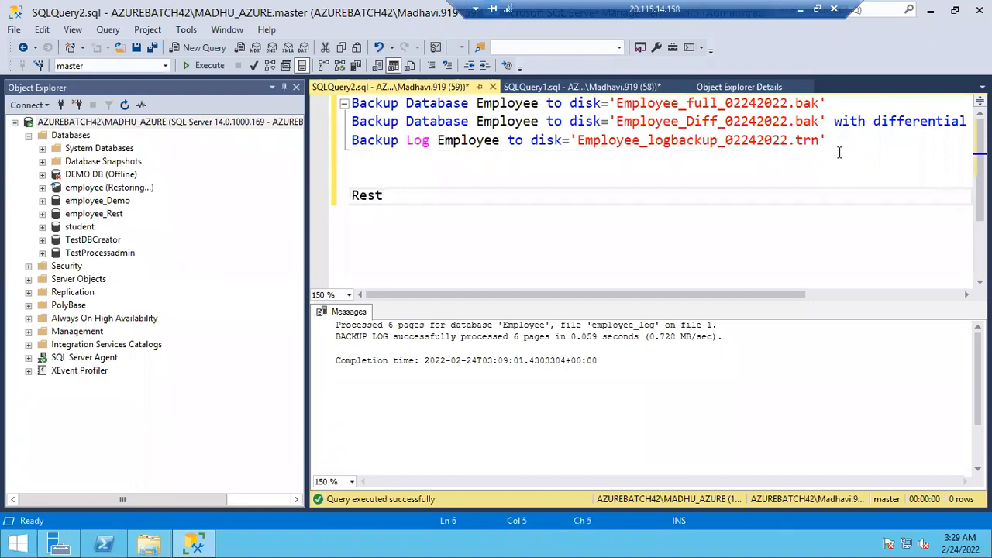
text(ore Datab)
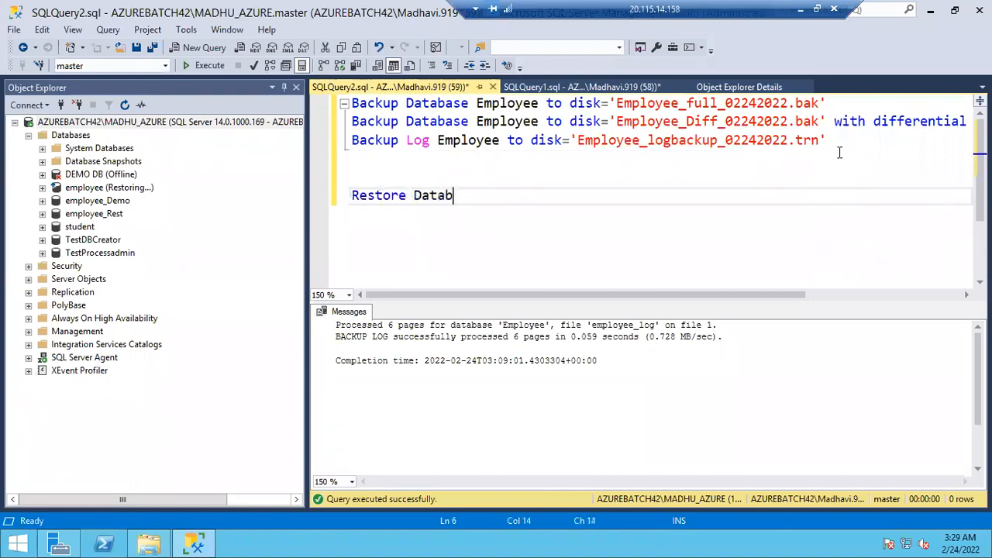
text(ase Employee )
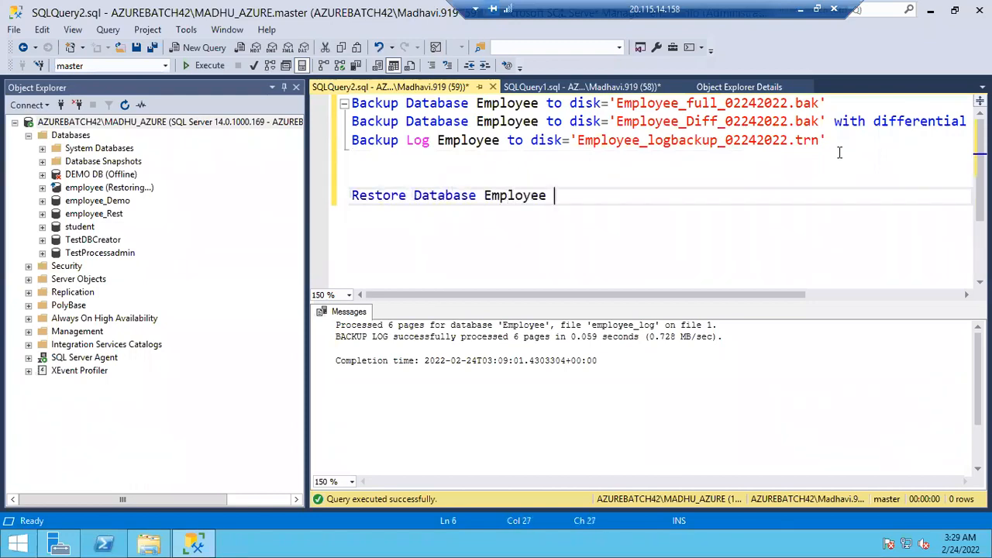
text(with Rec)
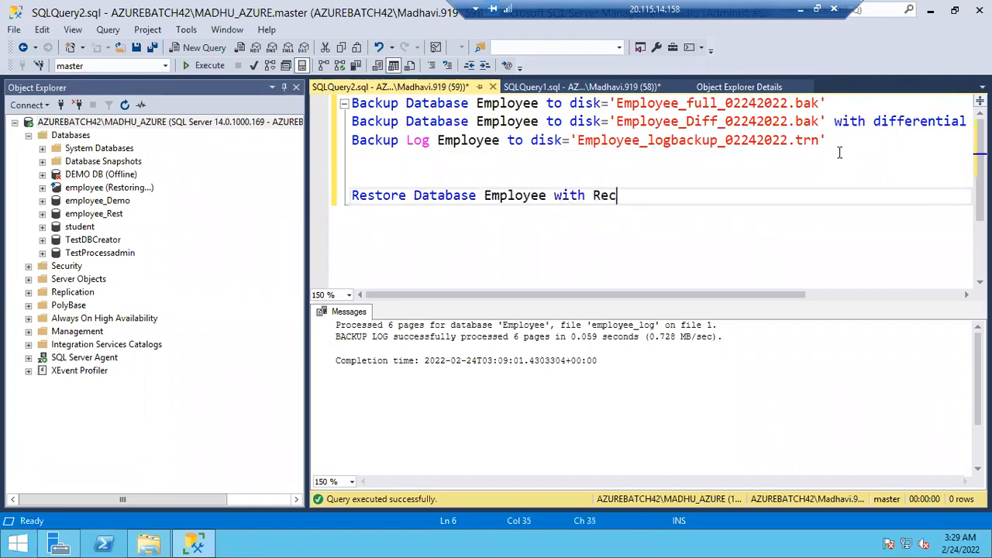
text(overy)
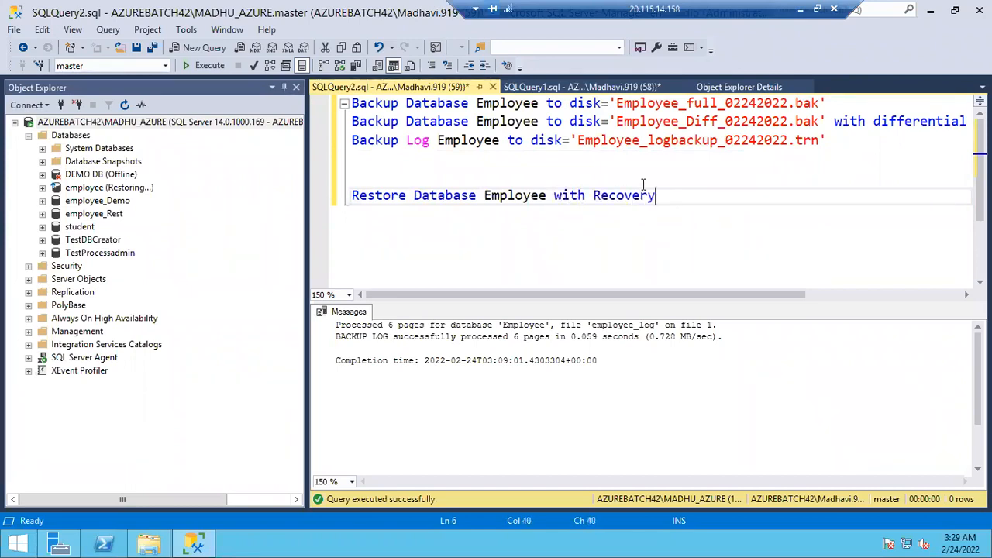
key(shift+Home)
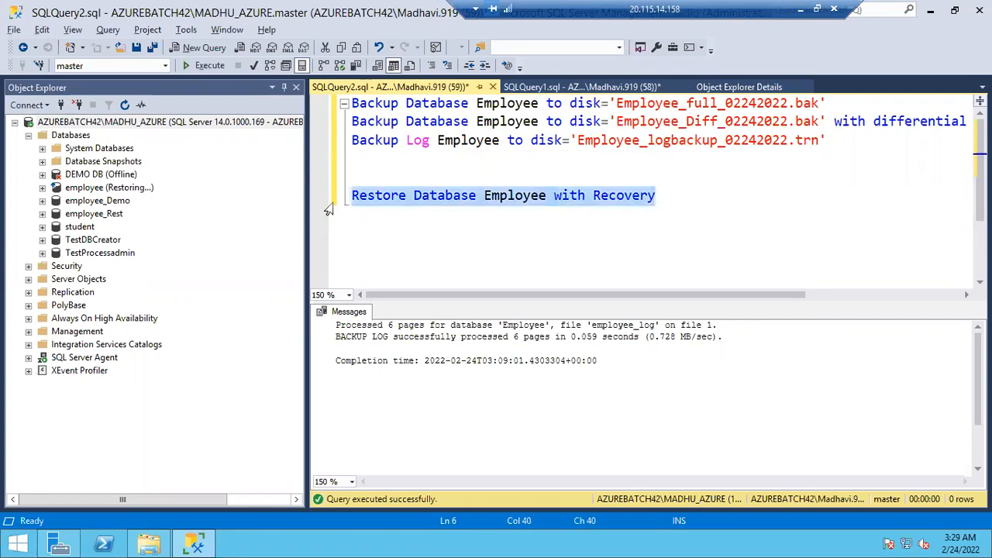
key(F5)
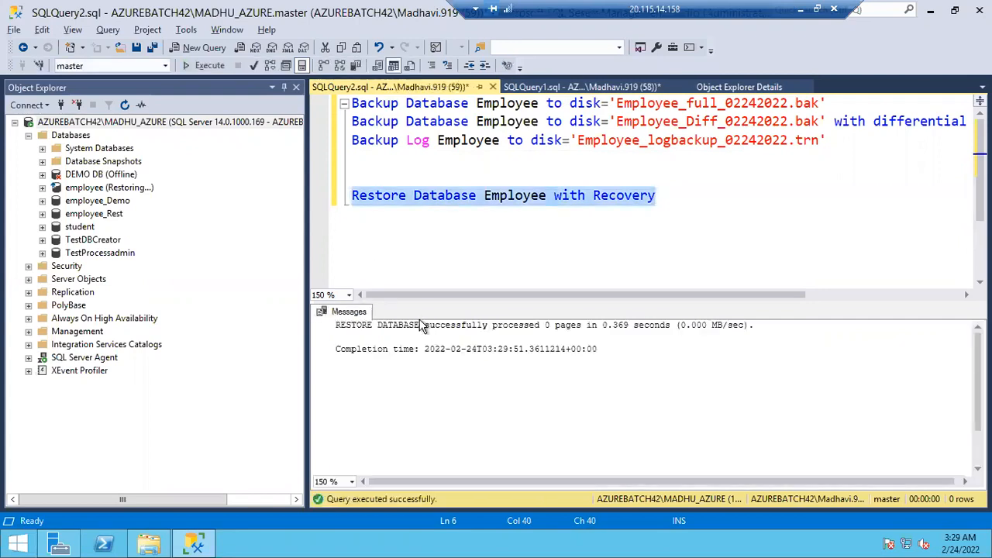
click(426, 364)
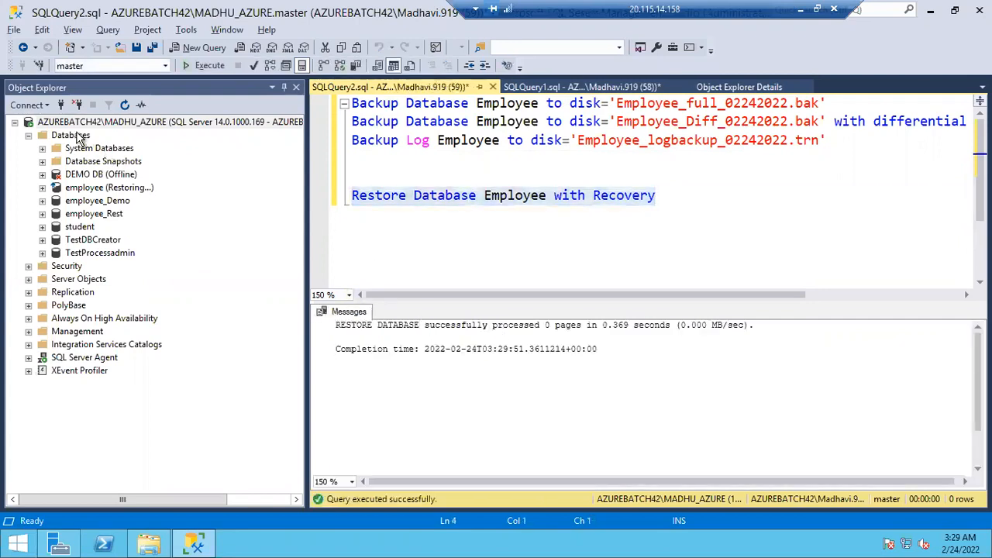
Refresh the Databases list, inspect the tables of the employee database, and collapse it again.
click(78, 137)
click(125, 105)
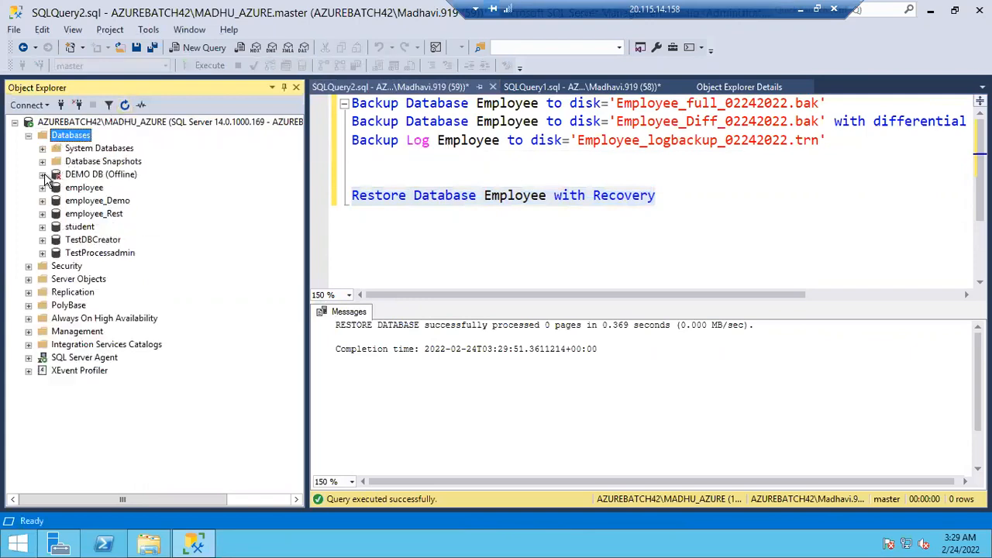
click(42, 188)
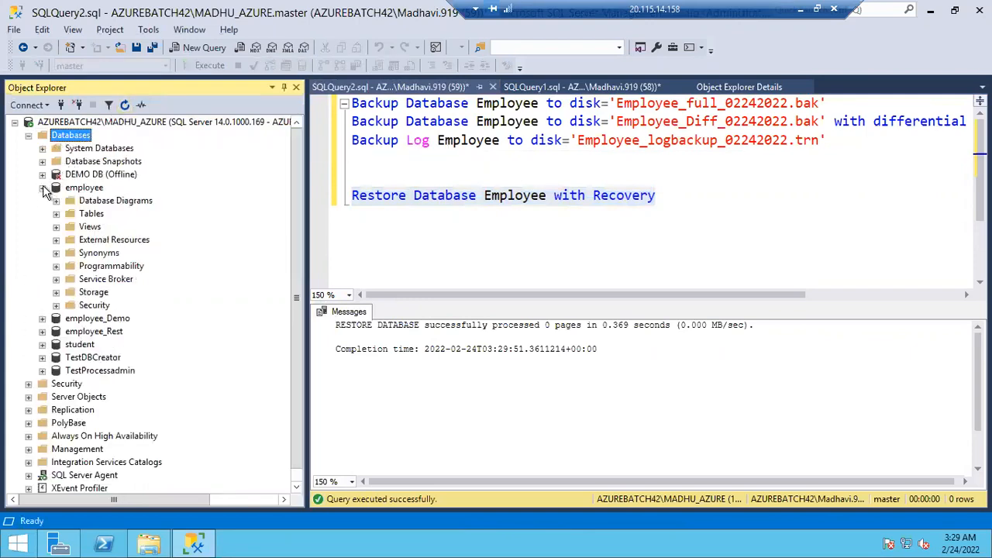
click(55, 215)
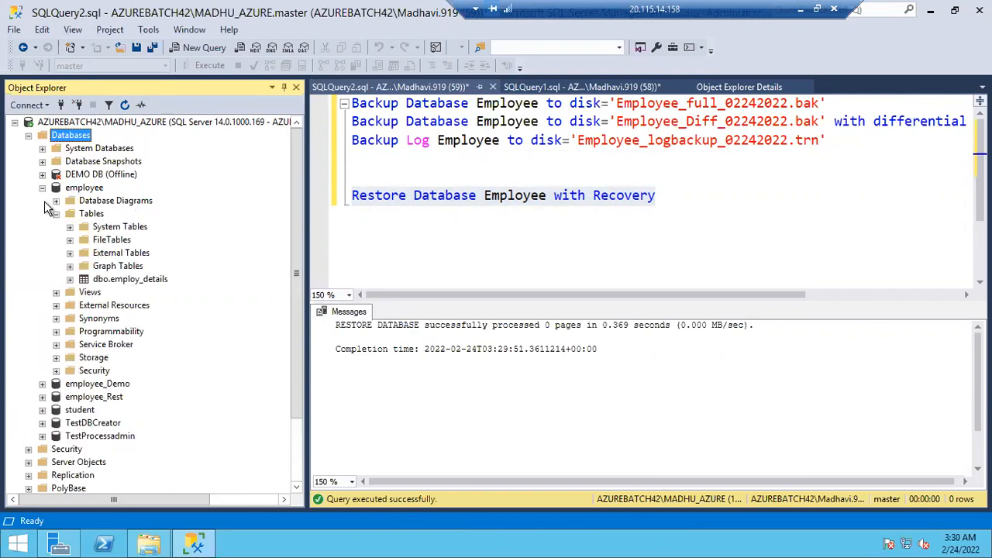
click(43, 189)
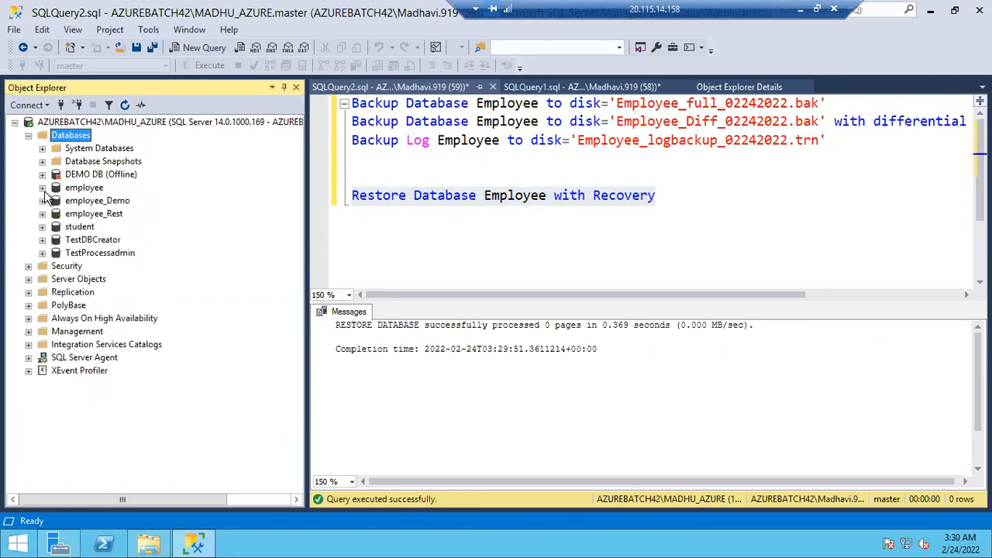
Open a database restore from device, adding Employee_full_02242022.bak, Employee_Diff_02242022.bak and Employee_logbackup_02242022.trn as backup media.
right_click(78, 140)
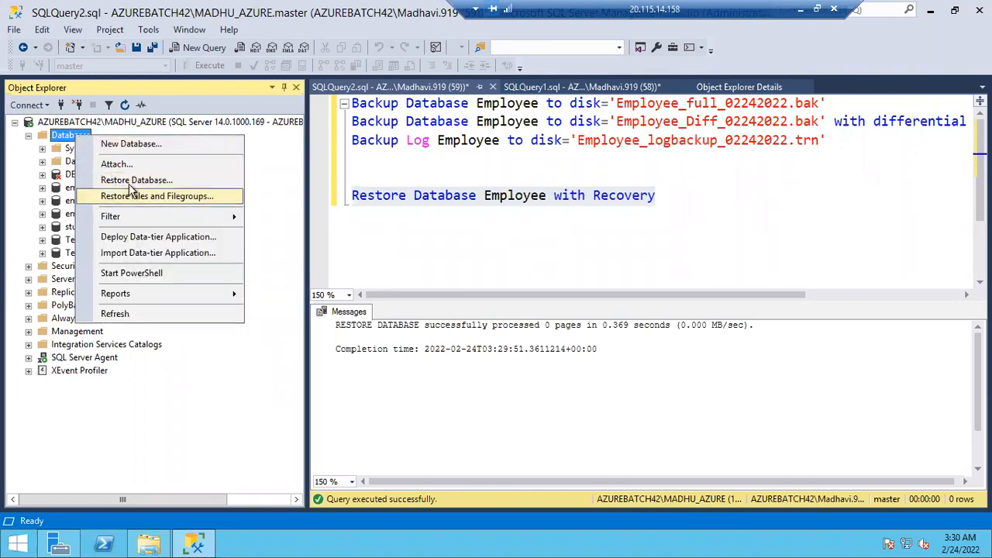
click(133, 180)
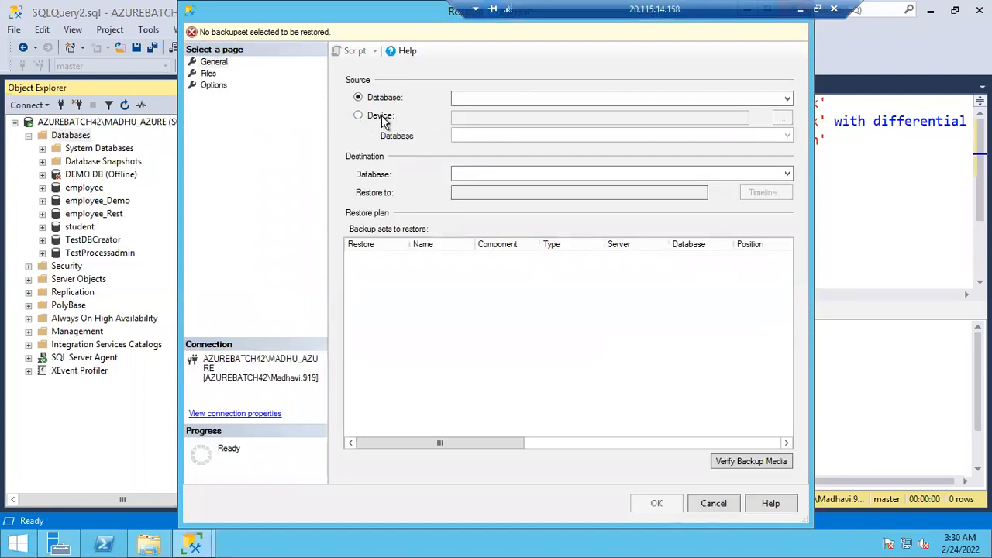
click(387, 116)
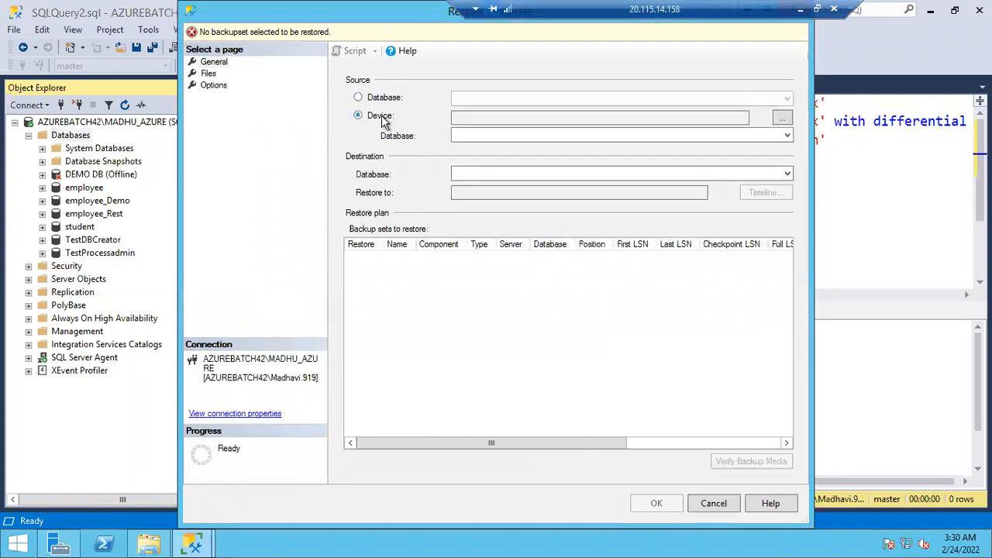
click(782, 118)
click(630, 226)
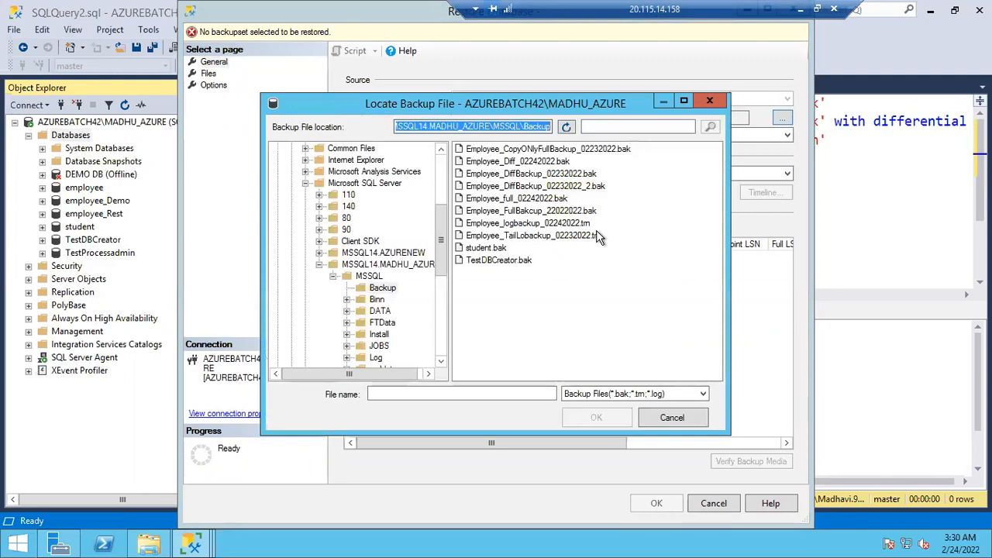
click(535, 199)
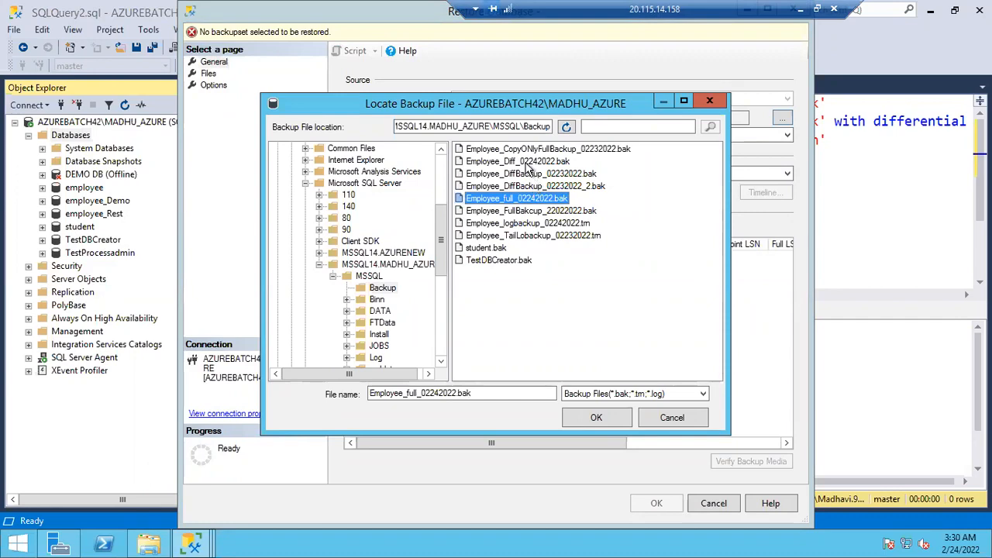
ctrl+click(528, 162)
ctrl+click(547, 224)
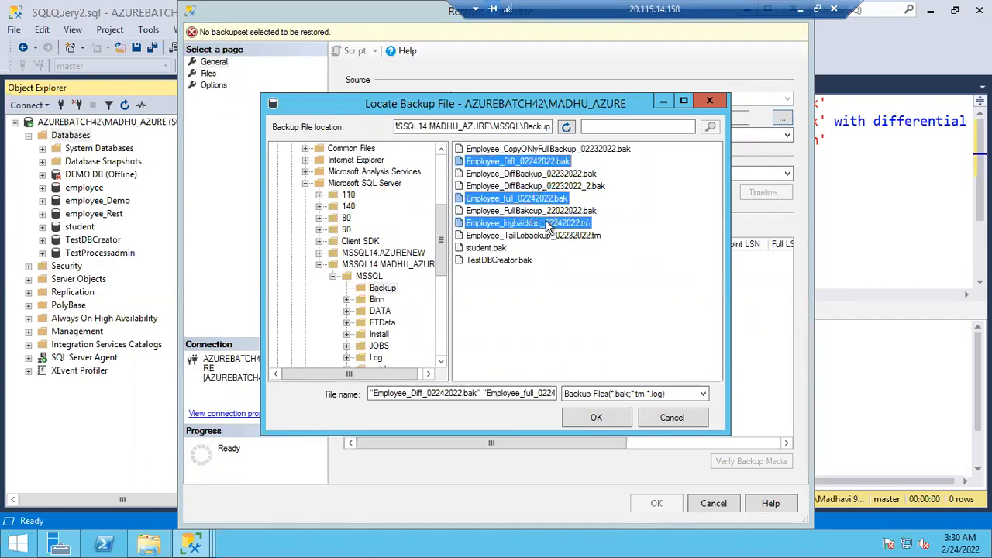
click(596, 419)
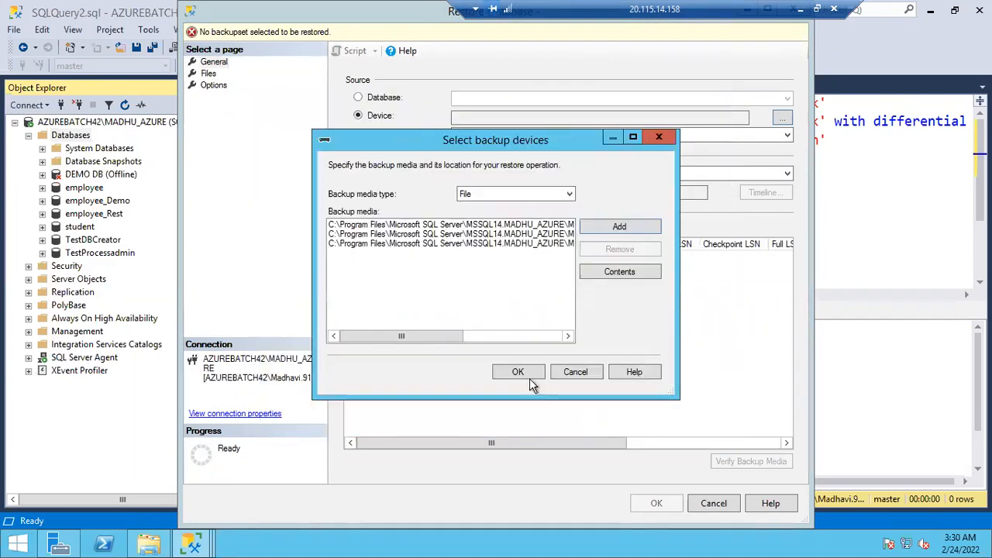
click(518, 373)
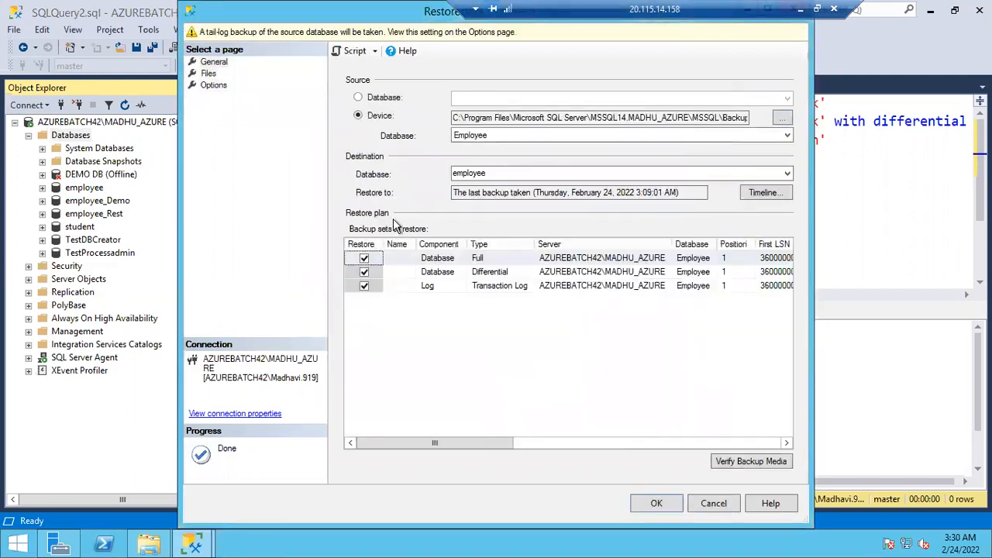
Relocate all files to folder and restore the employee database WITH REPLACE in the RESTORE WITH STANDBY state, without a tail-log backup.
click(208, 75)
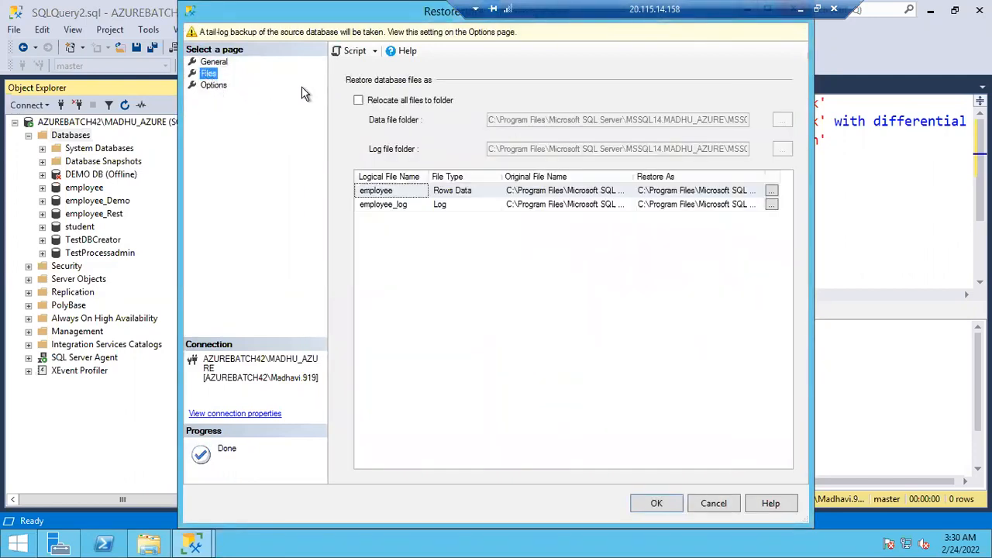
click(359, 101)
click(211, 85)
click(359, 98)
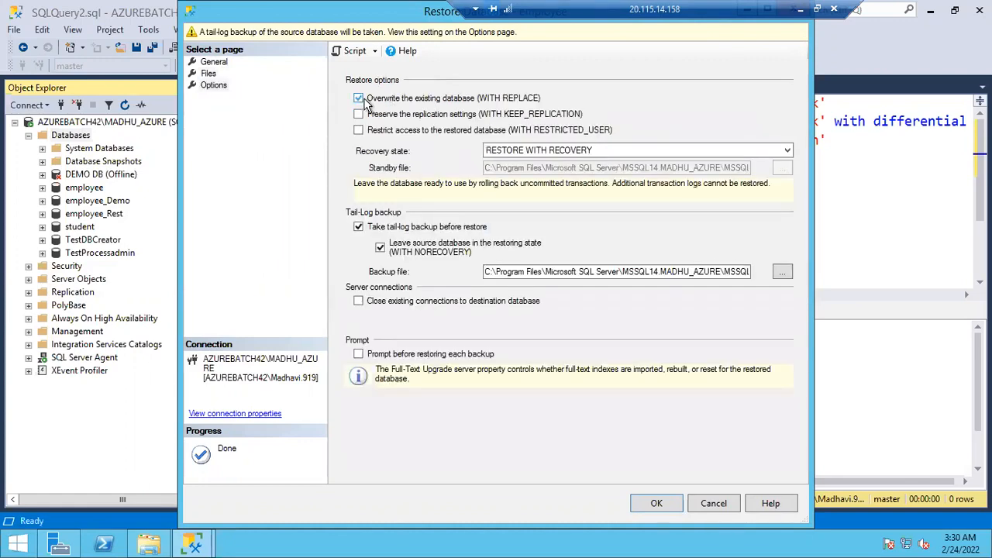
click(359, 227)
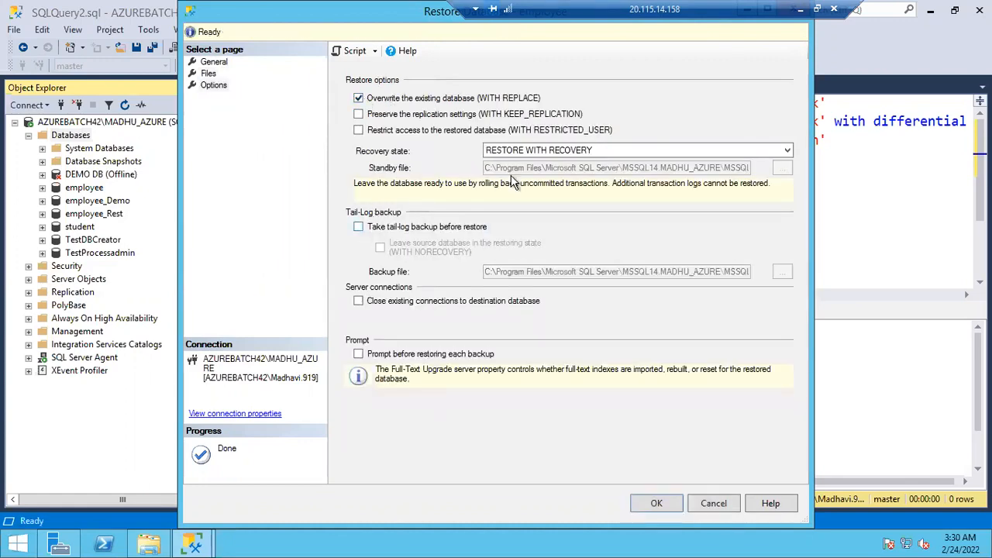
click(543, 155)
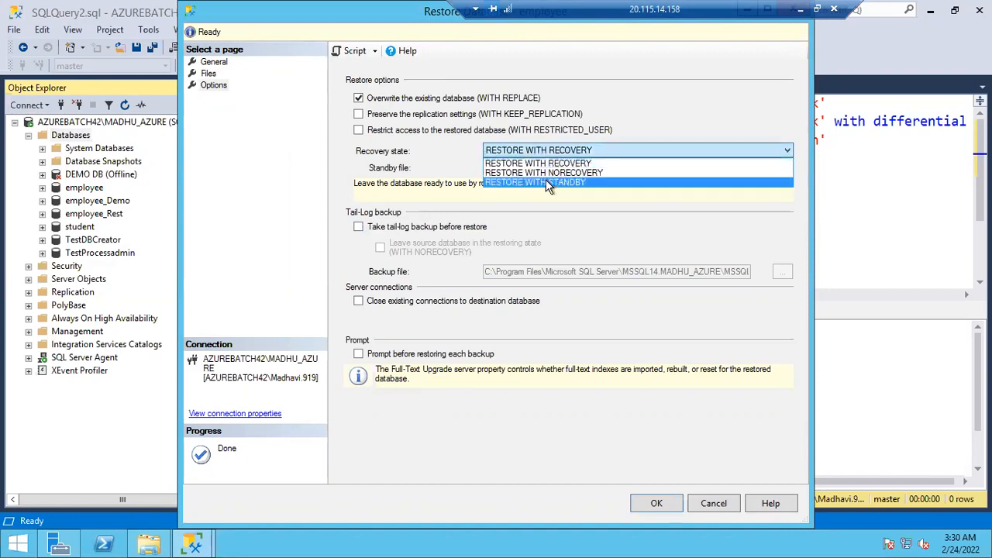
click(548, 183)
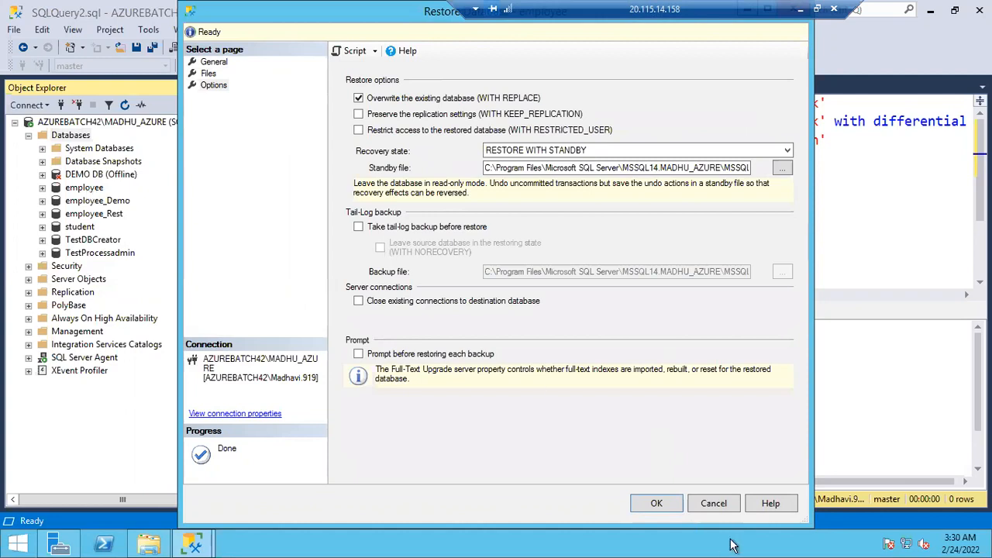
click(657, 504)
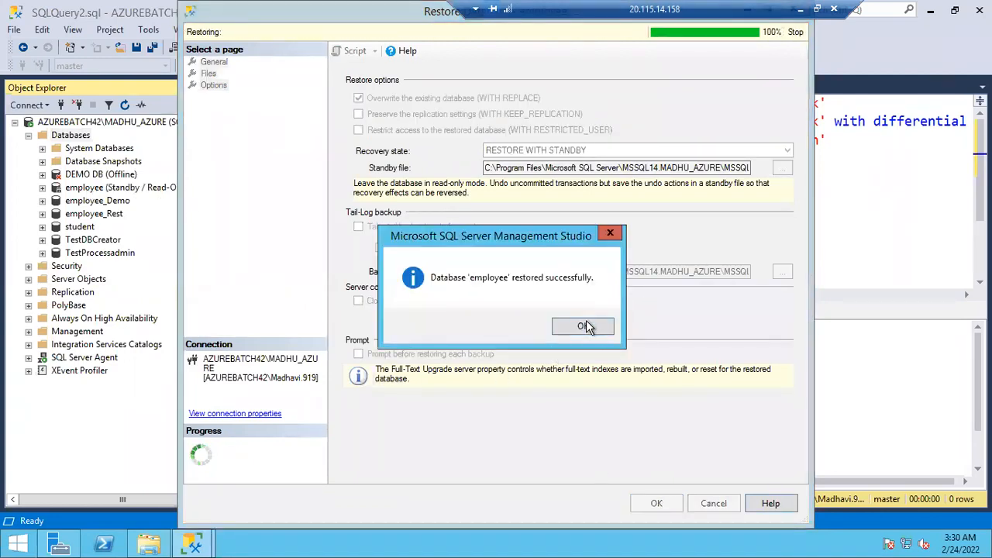
click(585, 327)
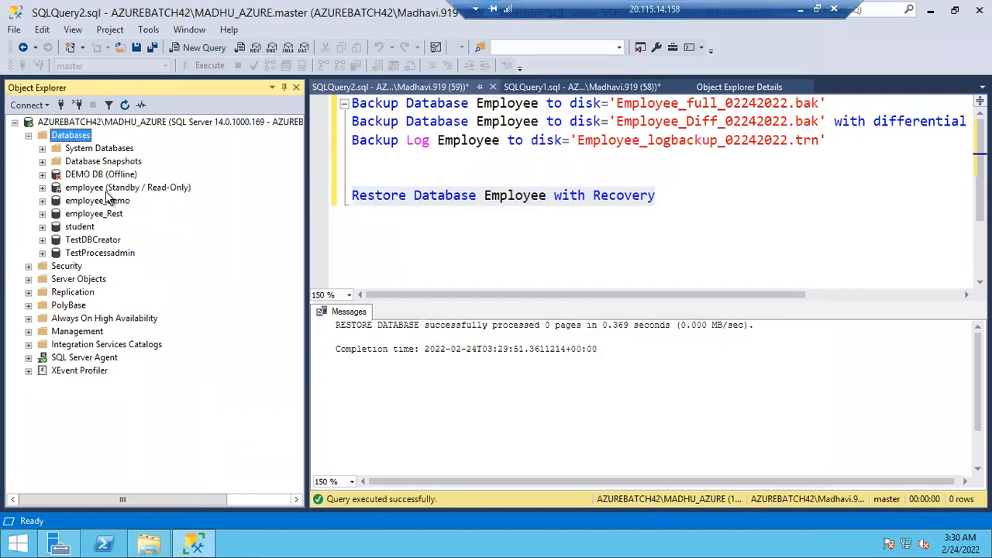
click(109, 191)
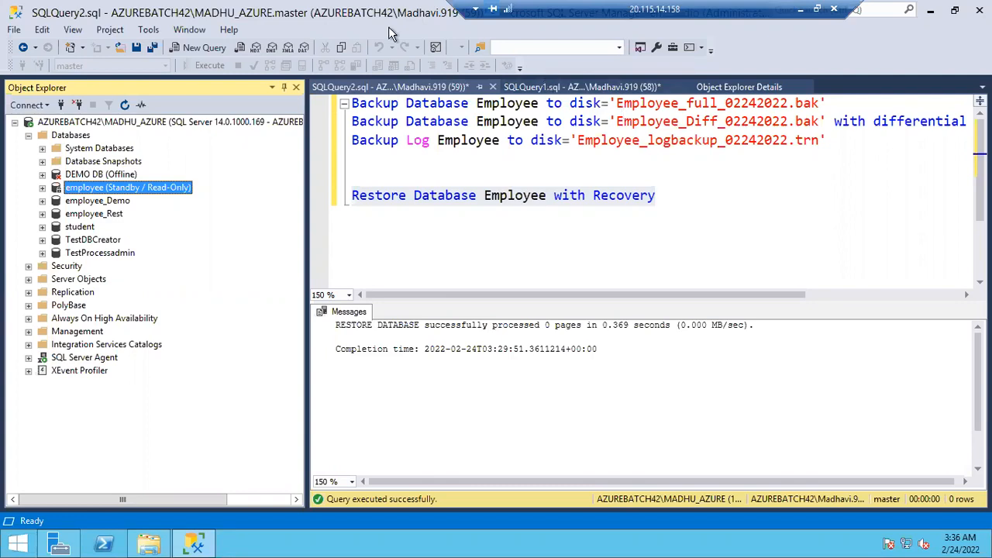
Open a new database restore from device, using only Employee_full_02242022.bak as the backup media.
right_click(81, 138)
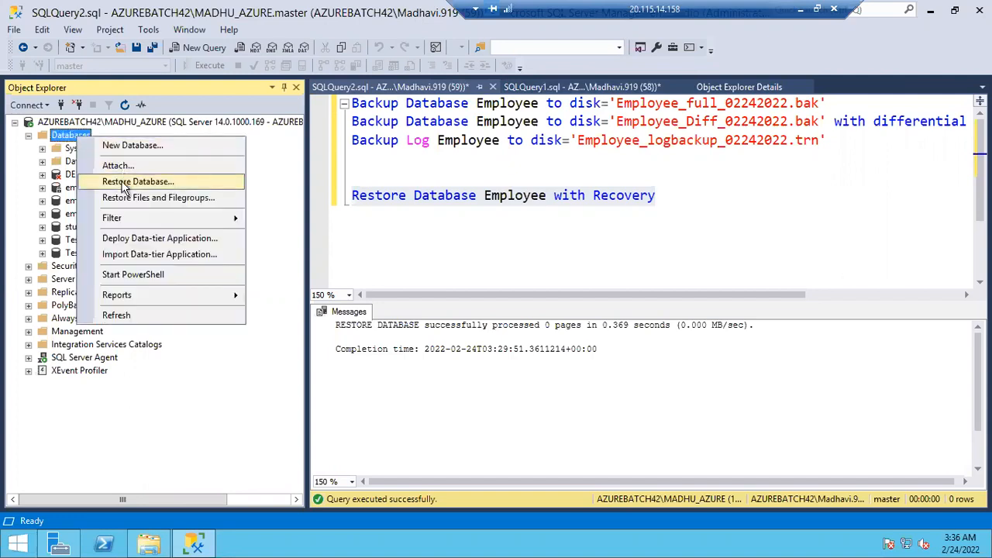
click(126, 182)
click(380, 116)
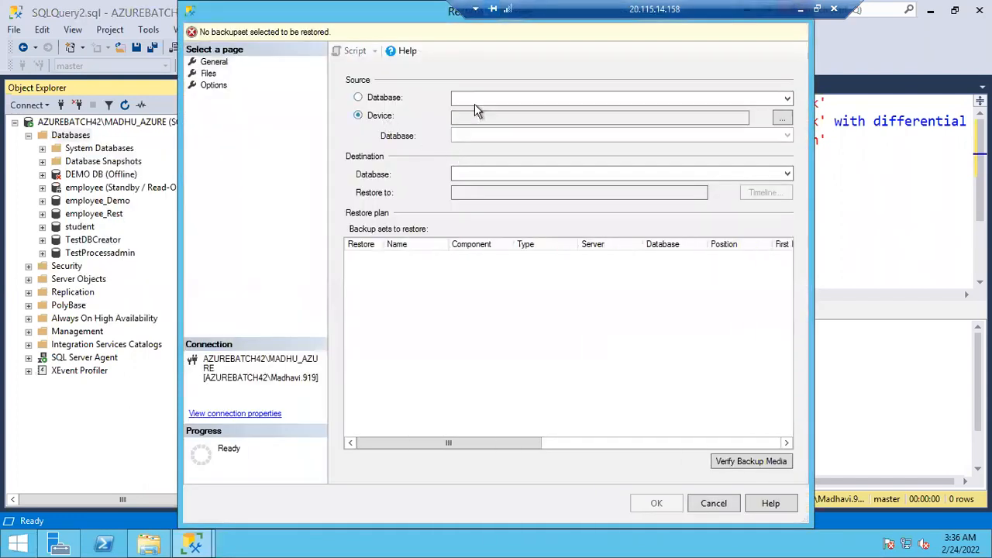
click(782, 118)
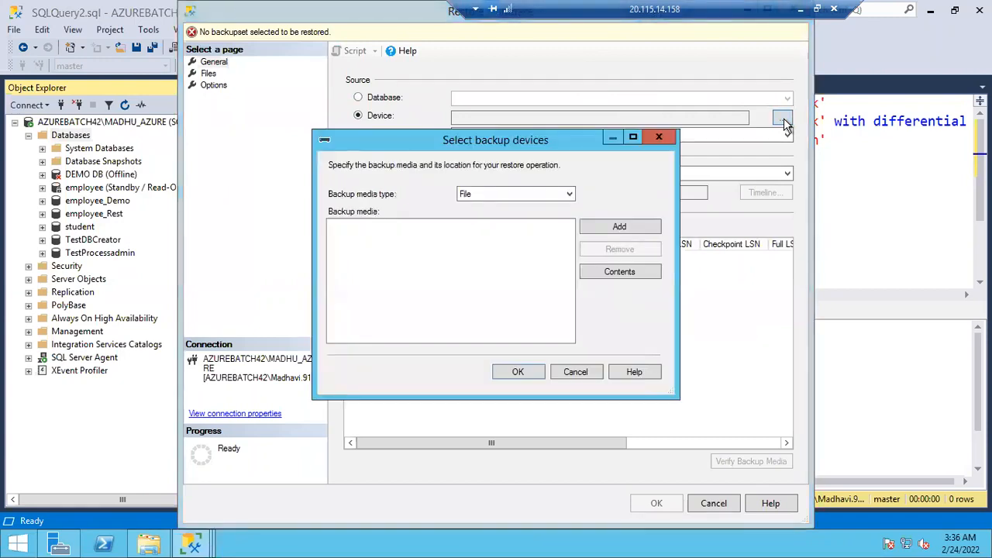
click(608, 225)
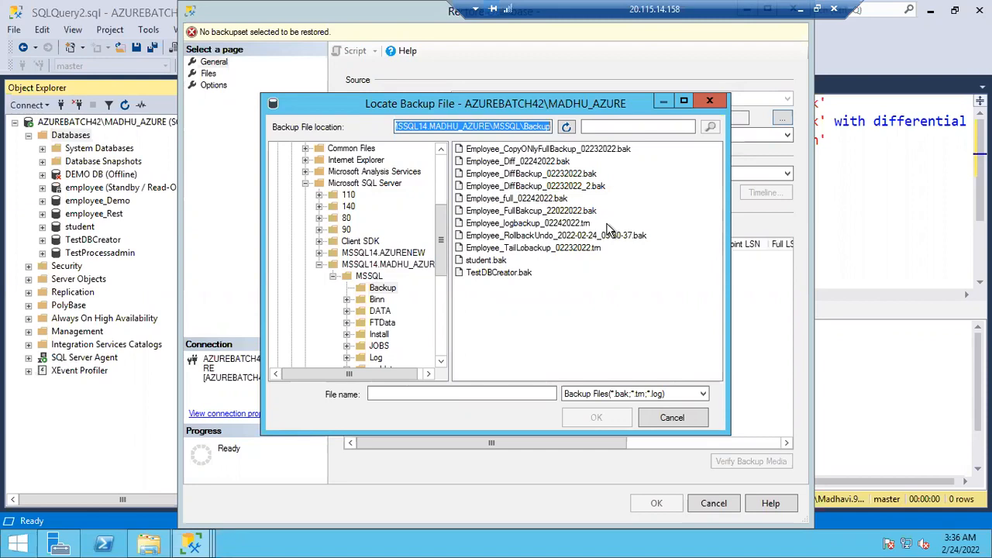
click(520, 200)
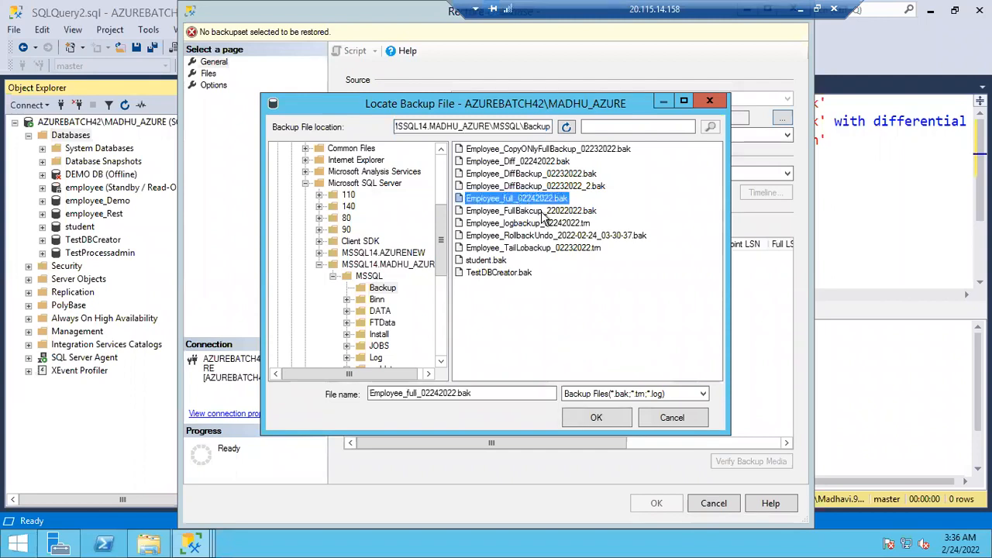
click(597, 418)
click(518, 373)
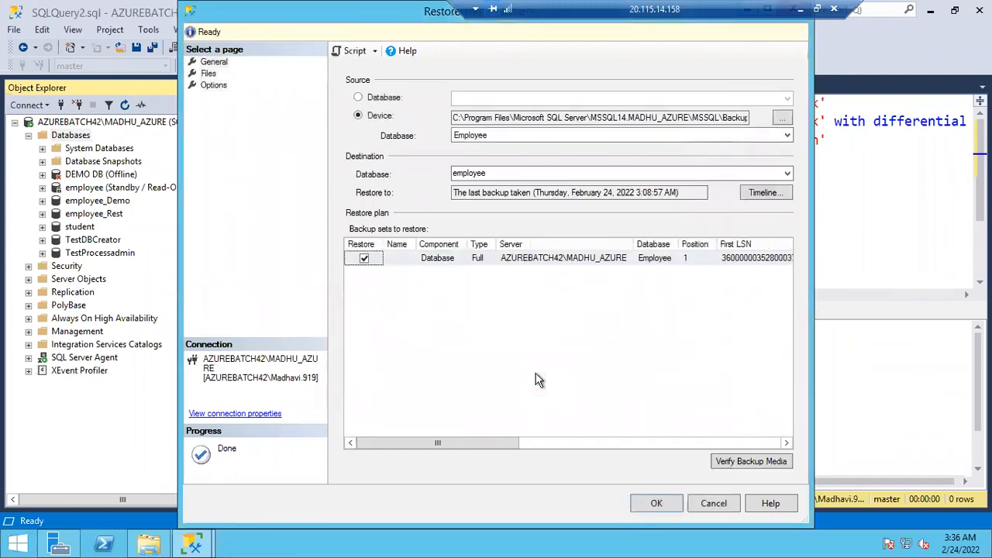
In the restore's file settings, widen the Original File Name and Restore As columns to full paths and enable relocating all files to folder.
click(210, 73)
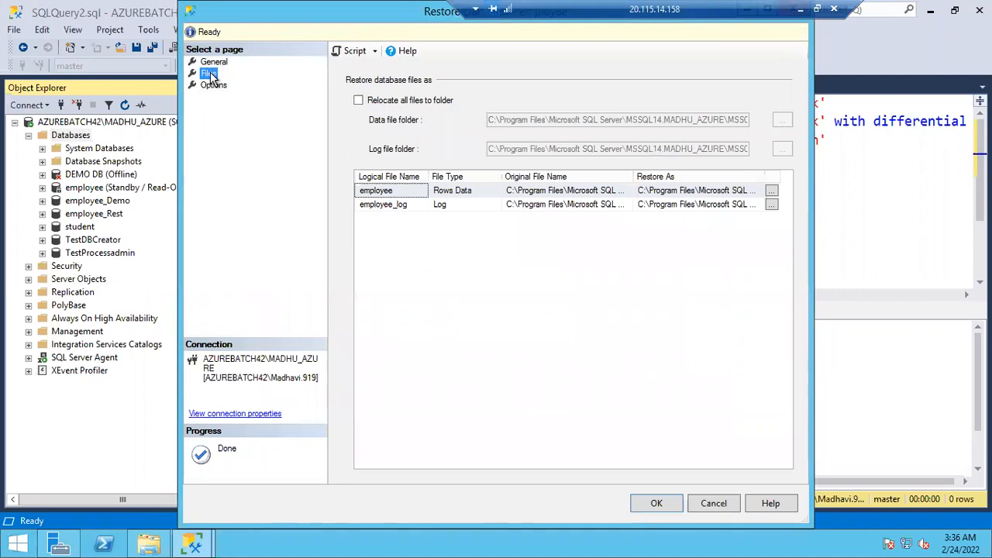
double_click(222, 23)
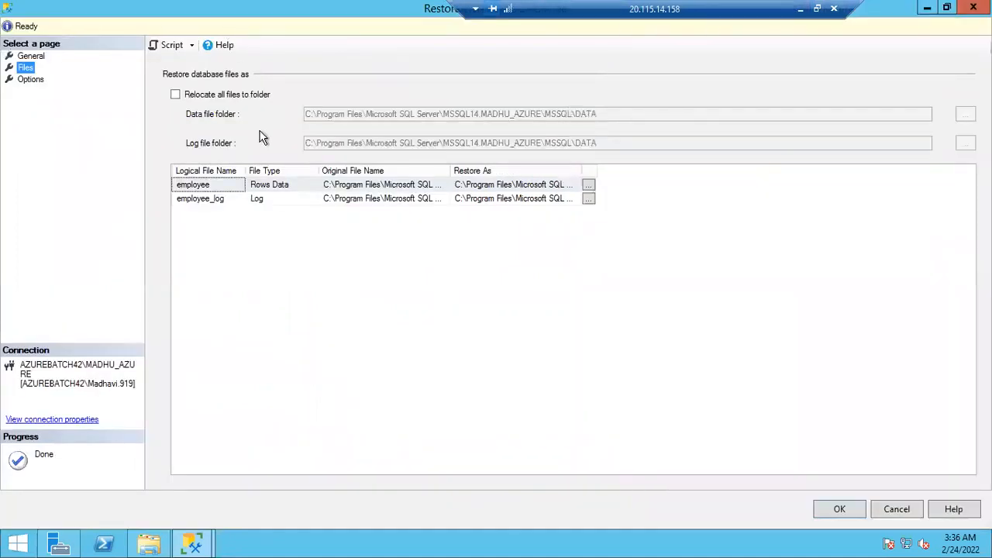
double_click(579, 173)
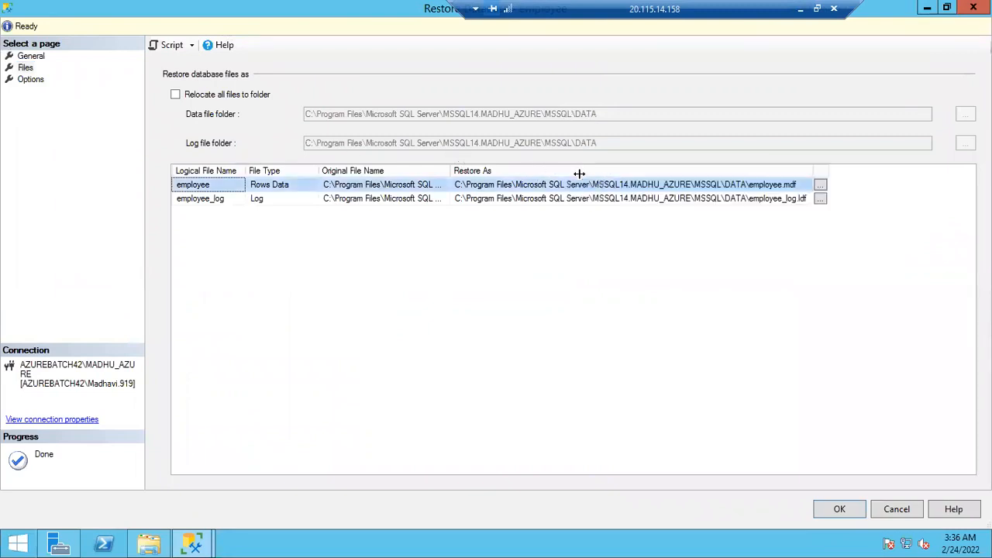
double_click(449, 167)
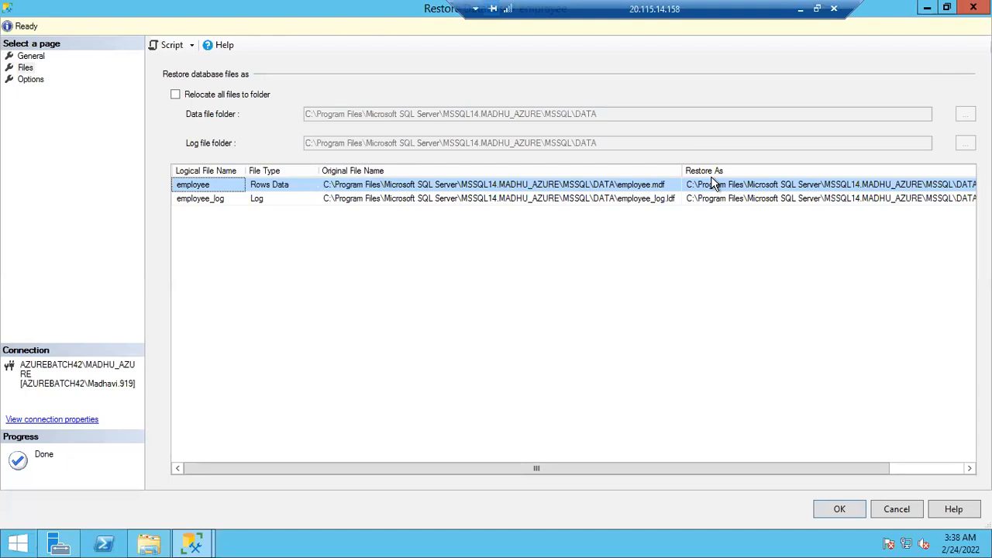
click(176, 94)
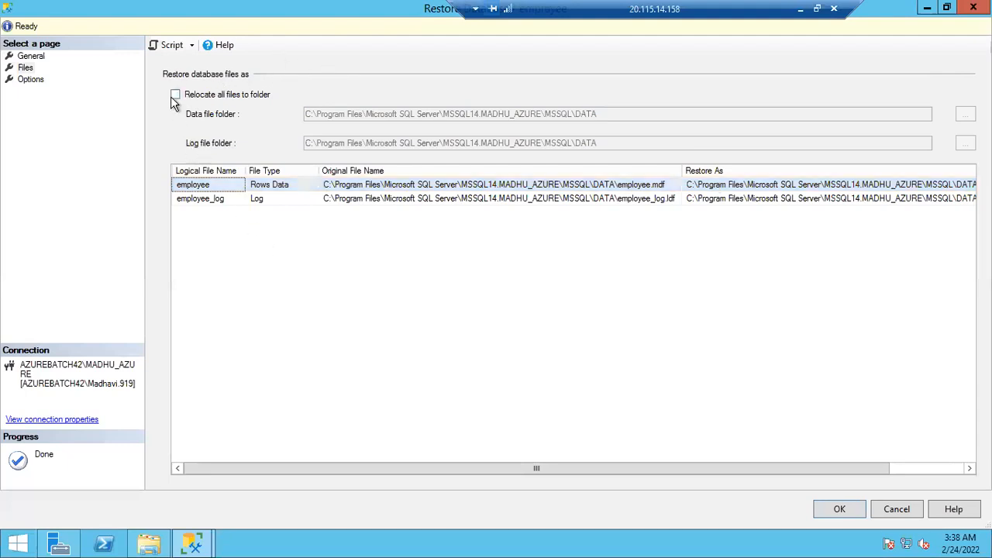
click(176, 97)
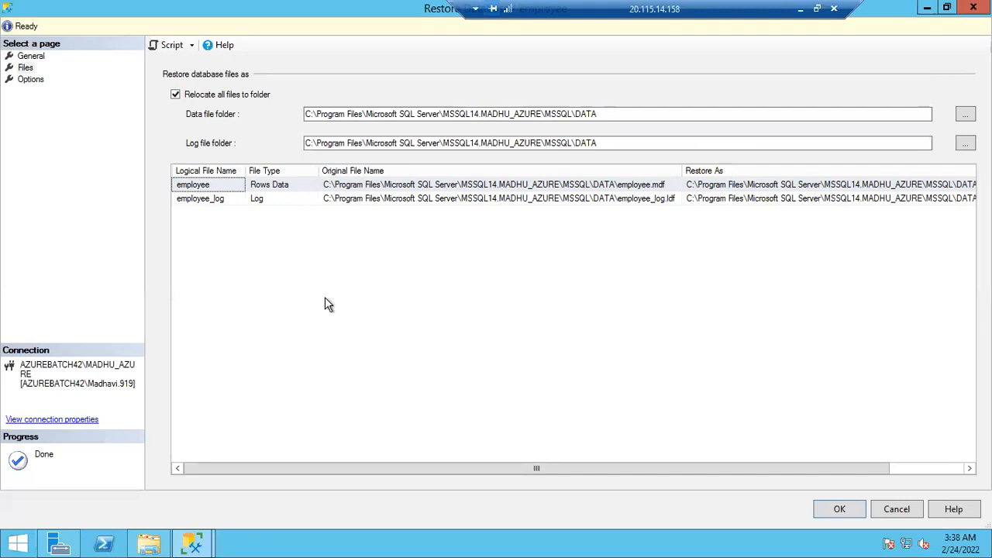
Review the destination database name and the full Restore As paths of the data and log files.
click(31, 56)
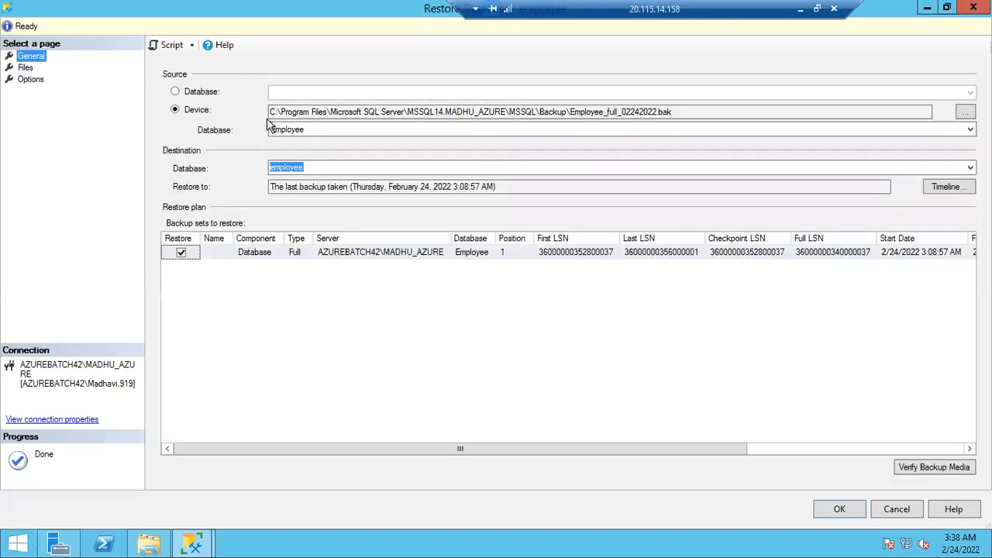
double_click(321, 166)
click(320, 166)
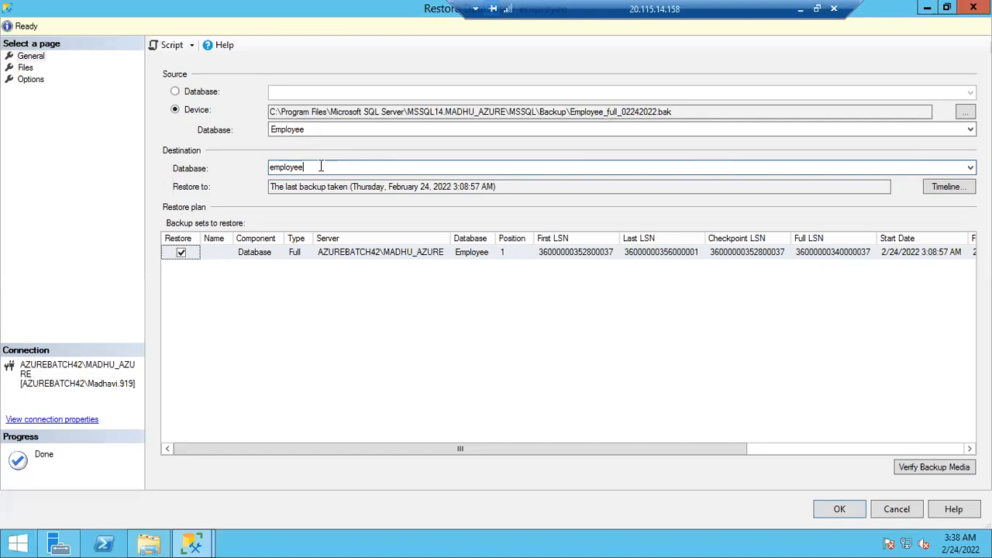
click(29, 69)
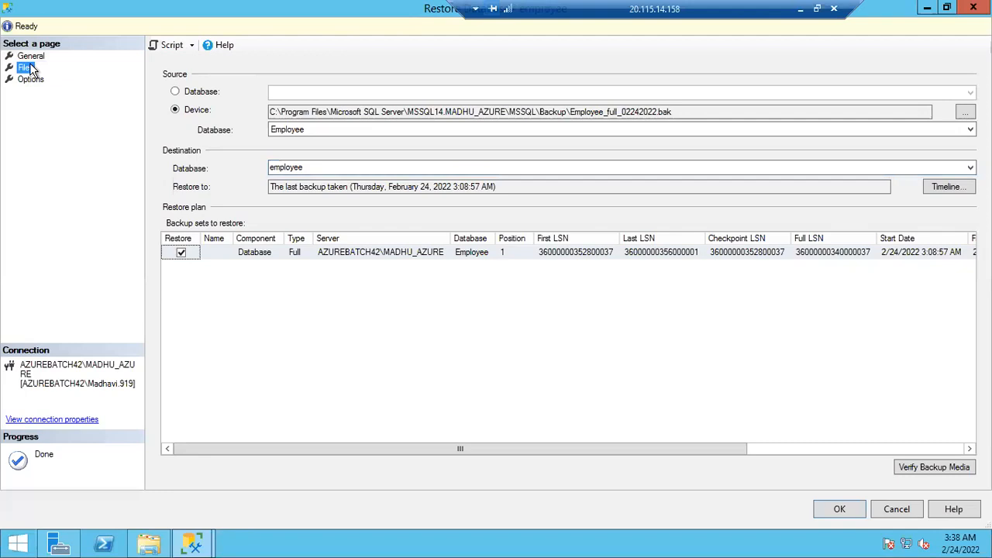
drag(511, 467, 677, 467)
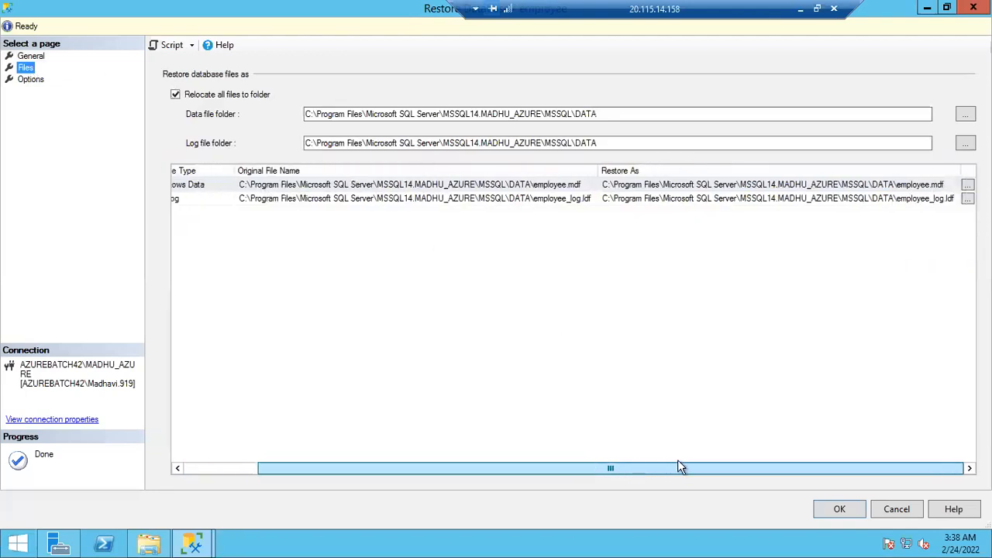
click(931, 200)
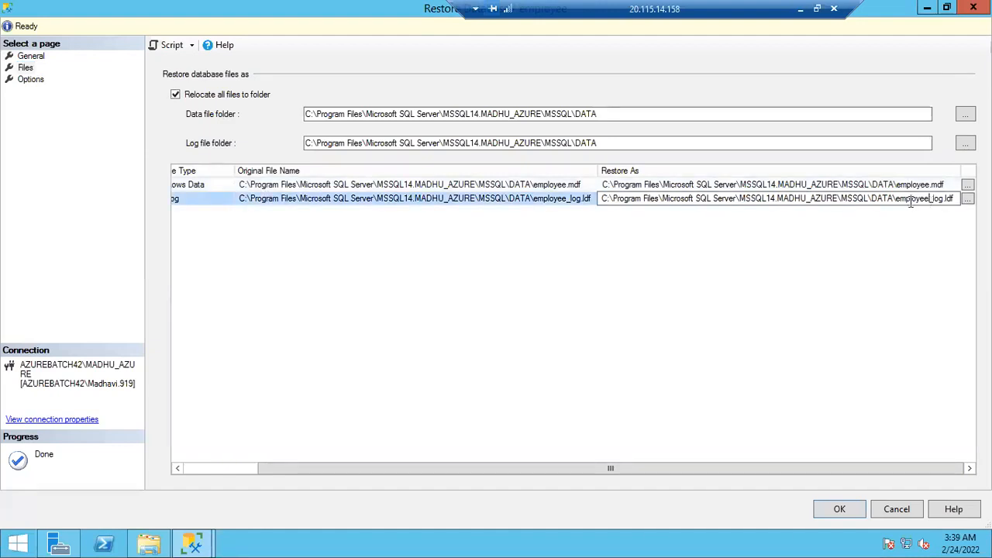
Rename the restore's destination database by appending an underscore and the person's first name to employee.
click(31, 57)
double_click(328, 168)
click(328, 167)
text(_R)
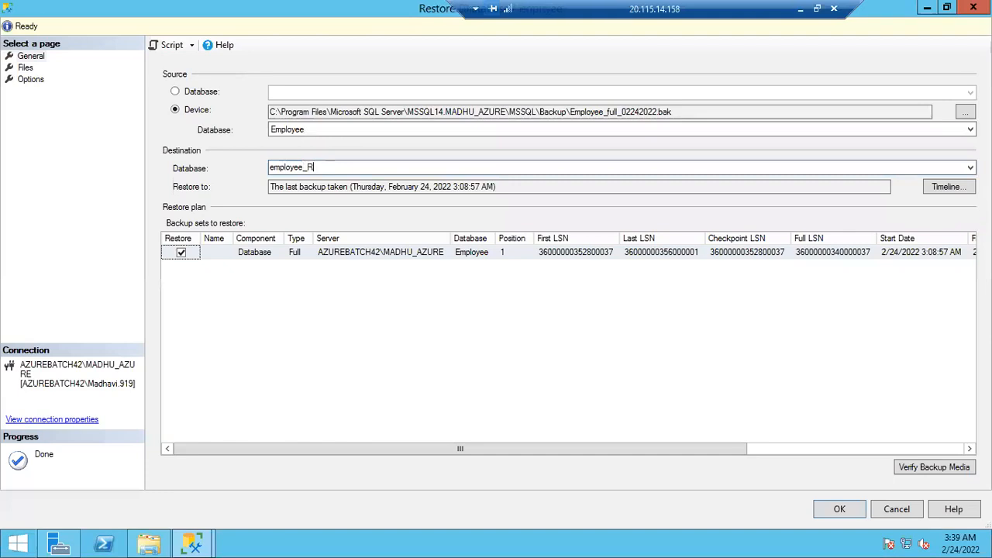
text(aghu)
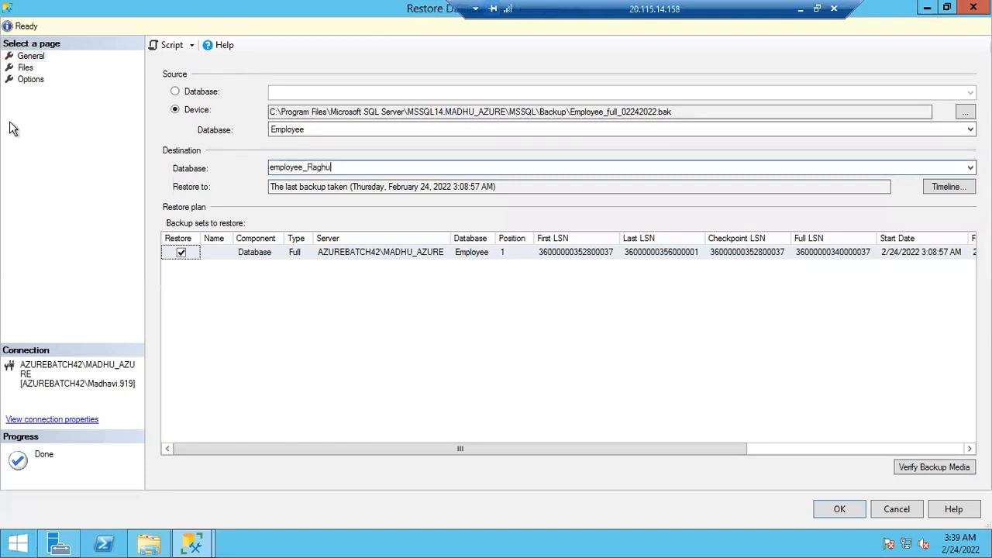
Open the restore's file settings and put the data file's Restore As path into editing.
click(25, 68)
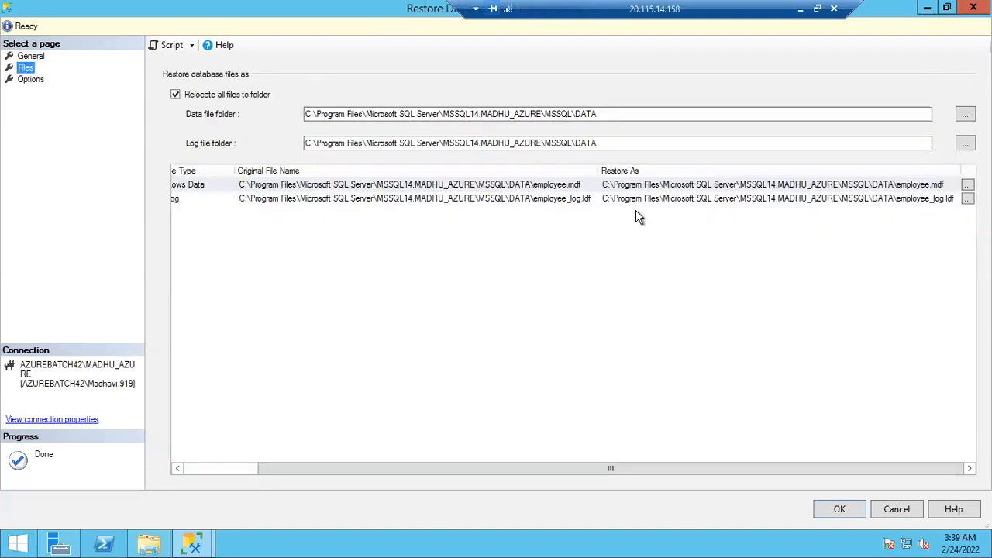
click(927, 185)
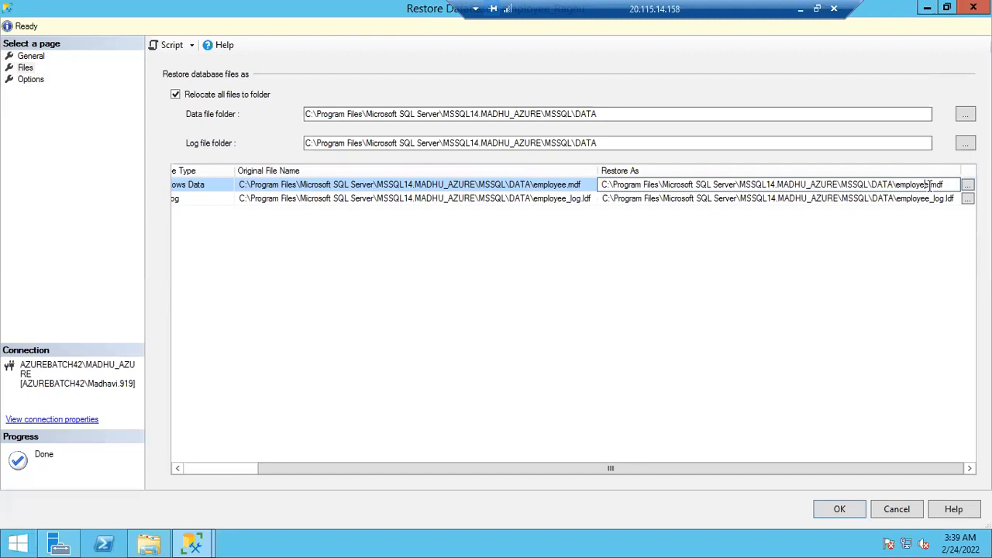
drag(933, 184, 764, 190)
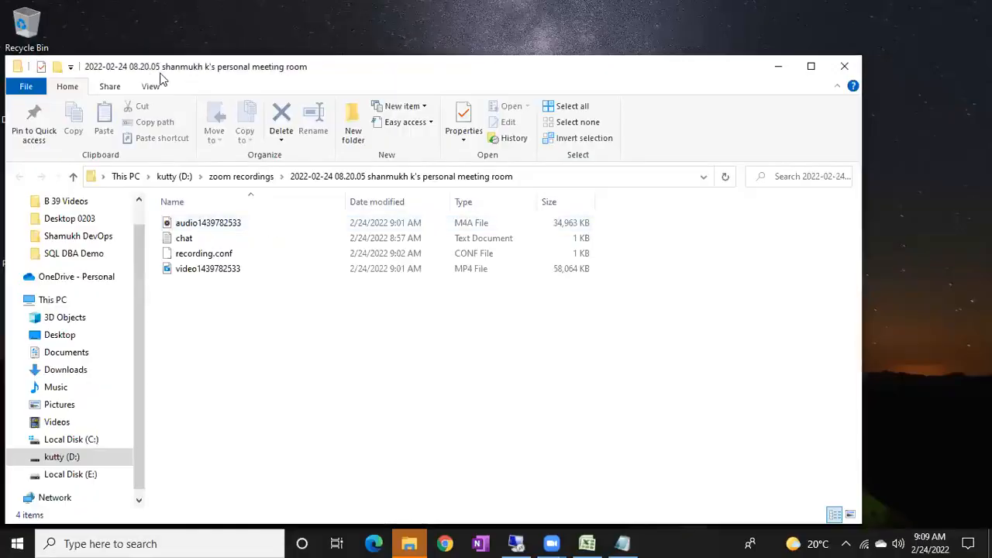
drag(160, 78, 407, 96)
click(34, 247)
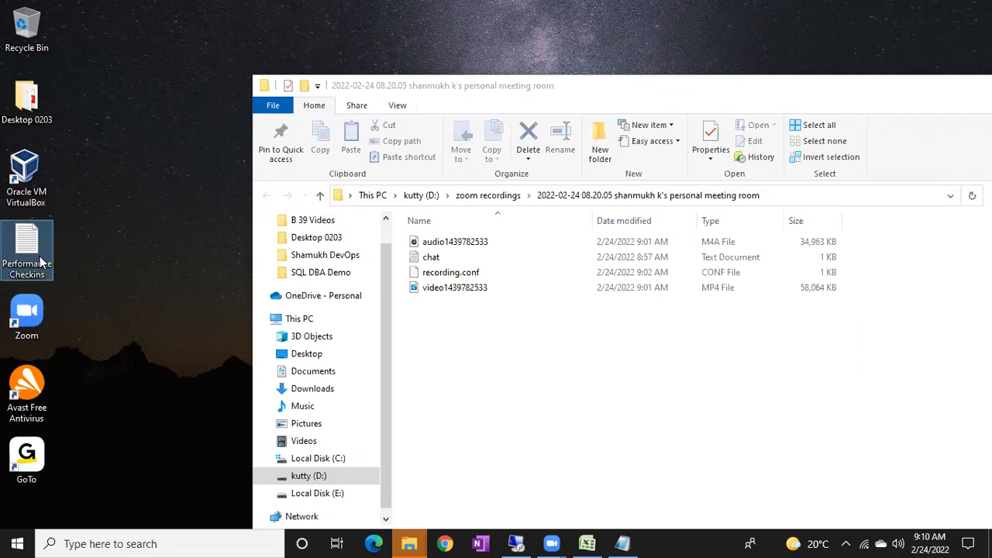
click(516, 543)
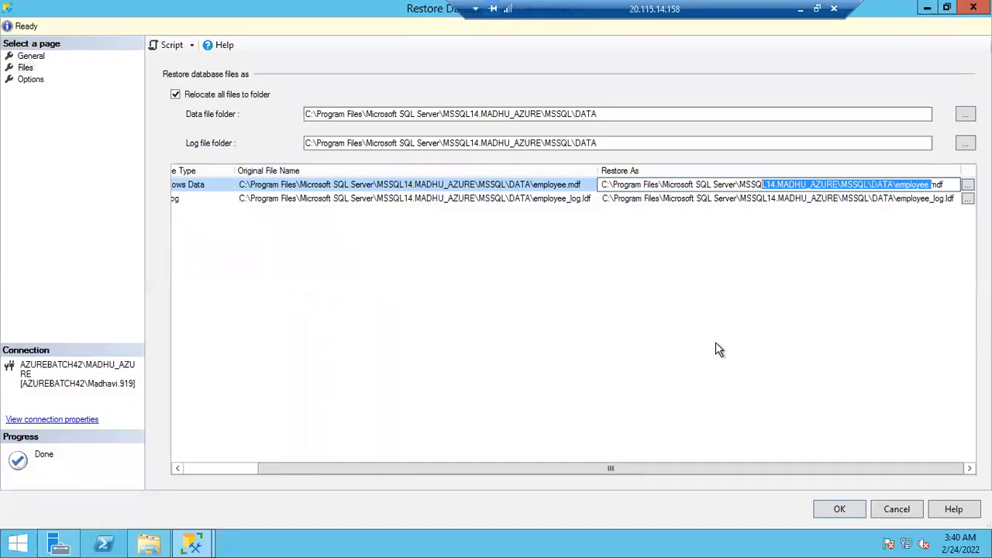
Add an underscore and the person's first name after employee in the Restore As names of the data and log files.
click(930, 184)
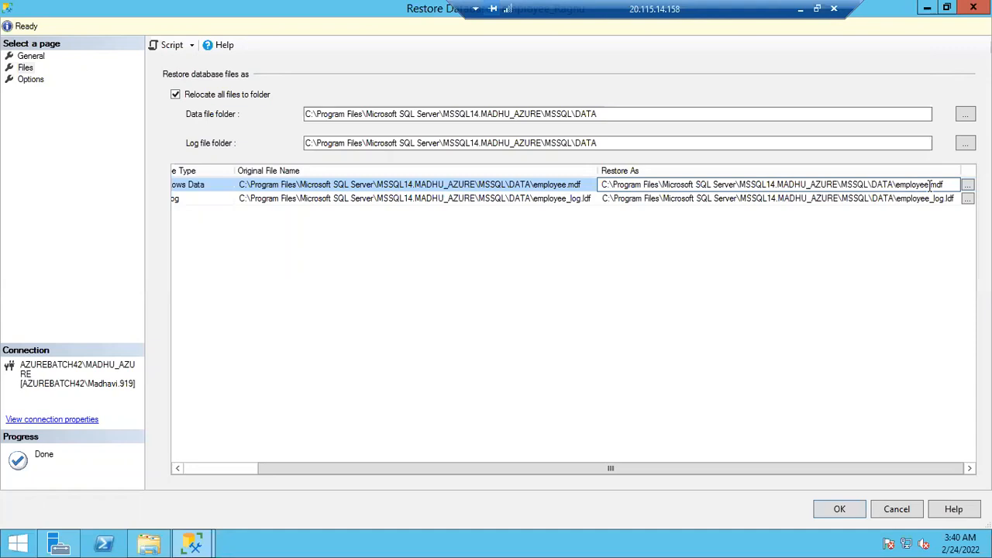
text(_rahu)
click(930, 200)
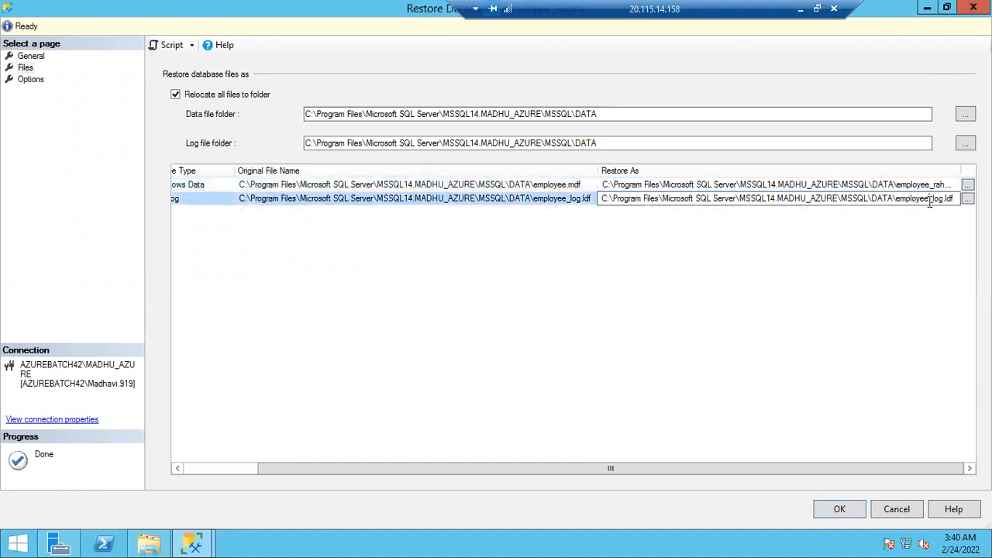
text(_Raghu_)
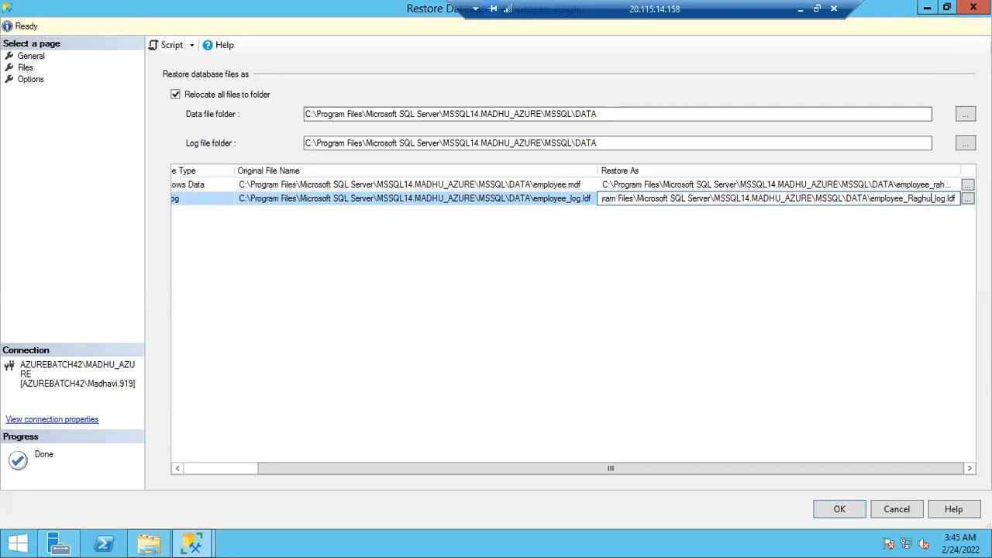
click(800, 9)
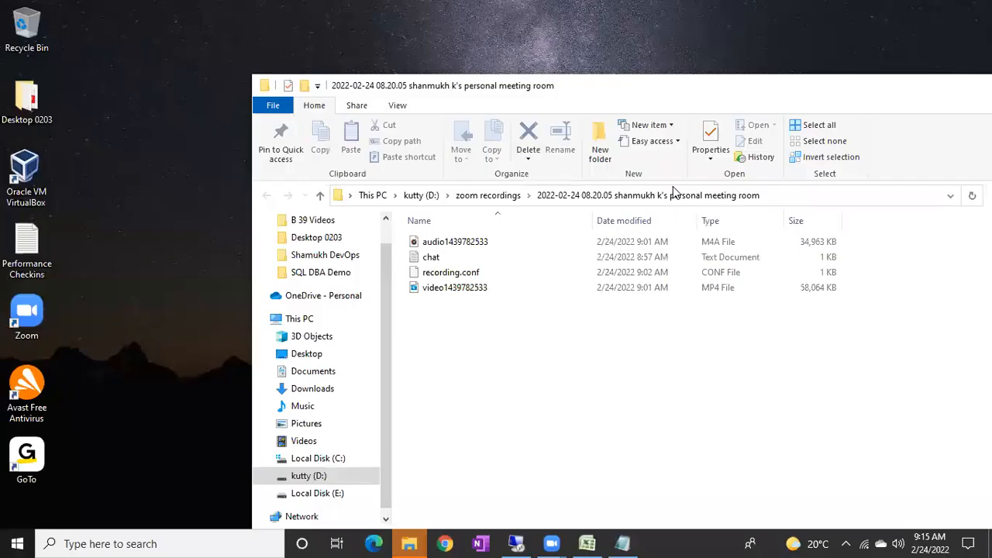
key(super+r)
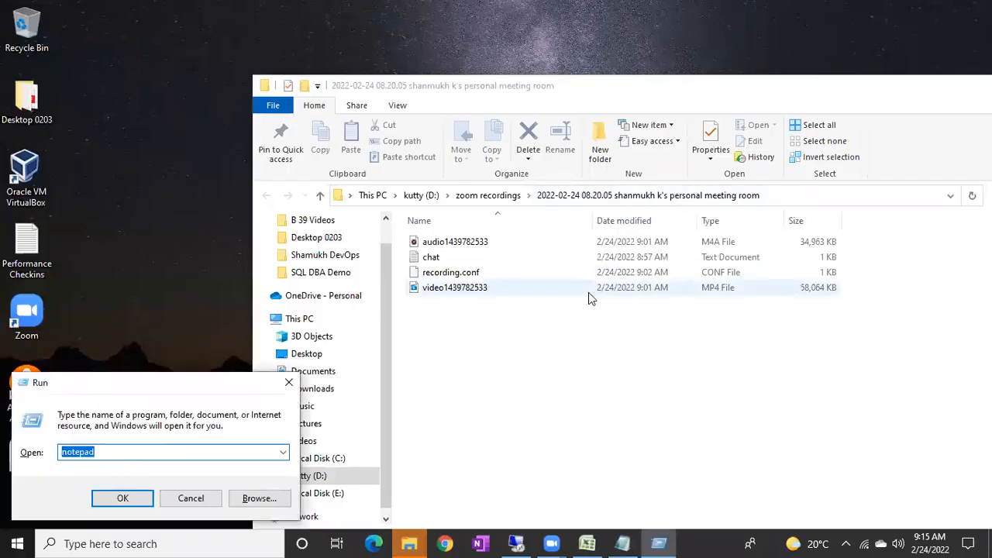
key(Return)
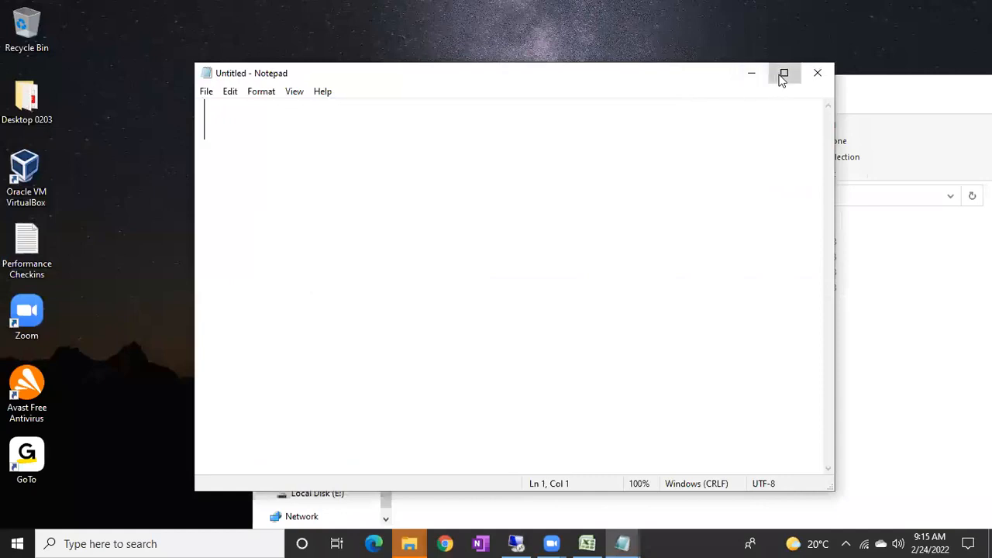
click(783, 74)
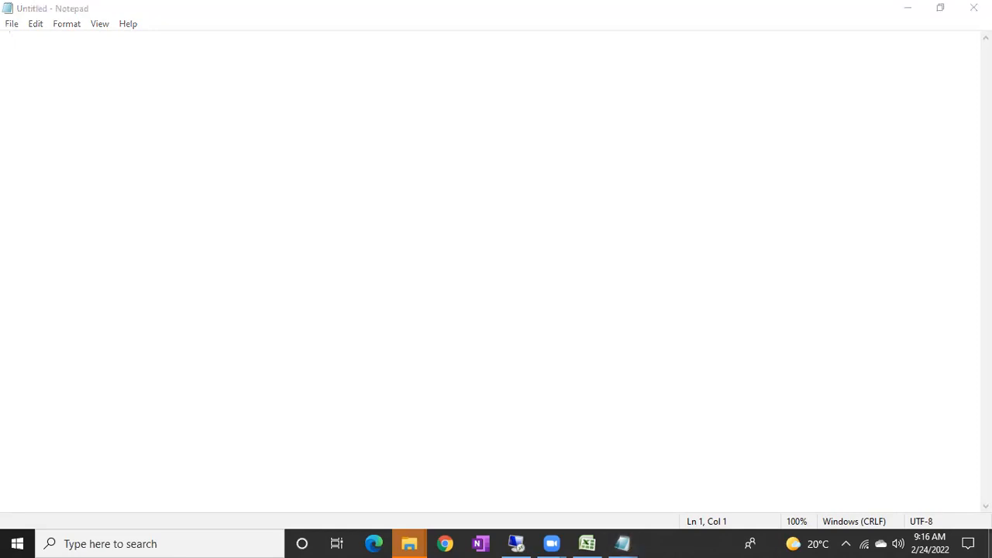
click(991, 547)
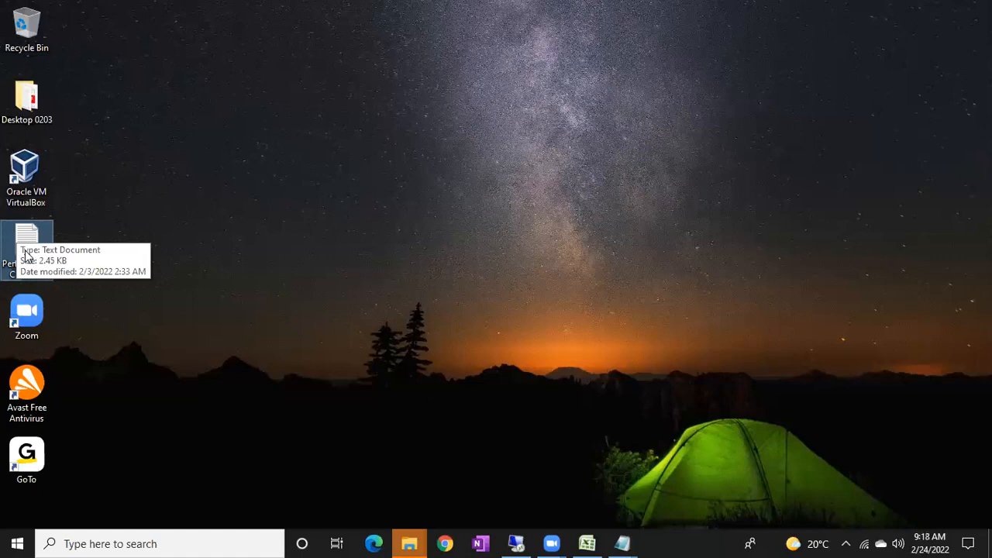
click(27, 256)
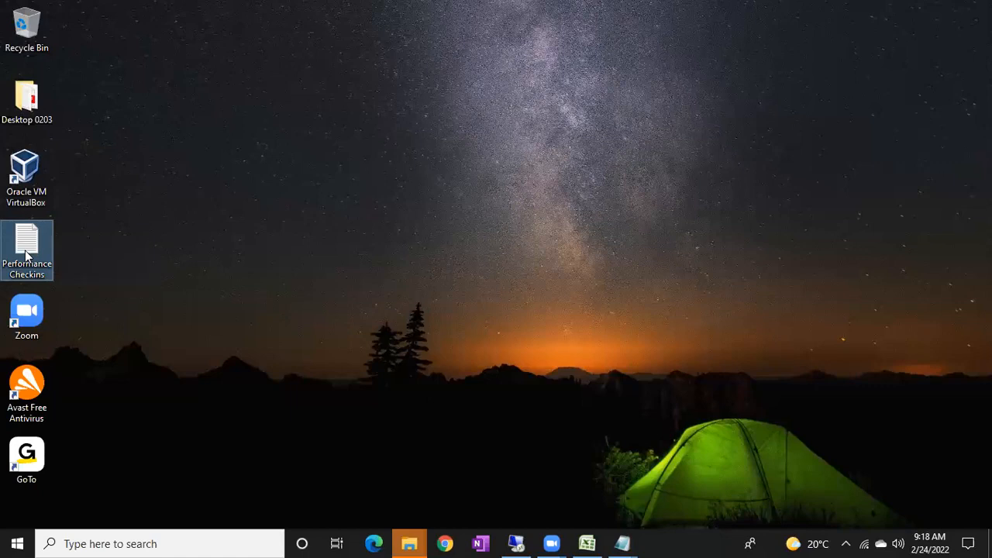
In the remote session's File Explorer, open the MSSQL DATA folder and examine the employee, employee_log, employee_Rest and employee_Demo database files.
click(517, 543)
click(149, 543)
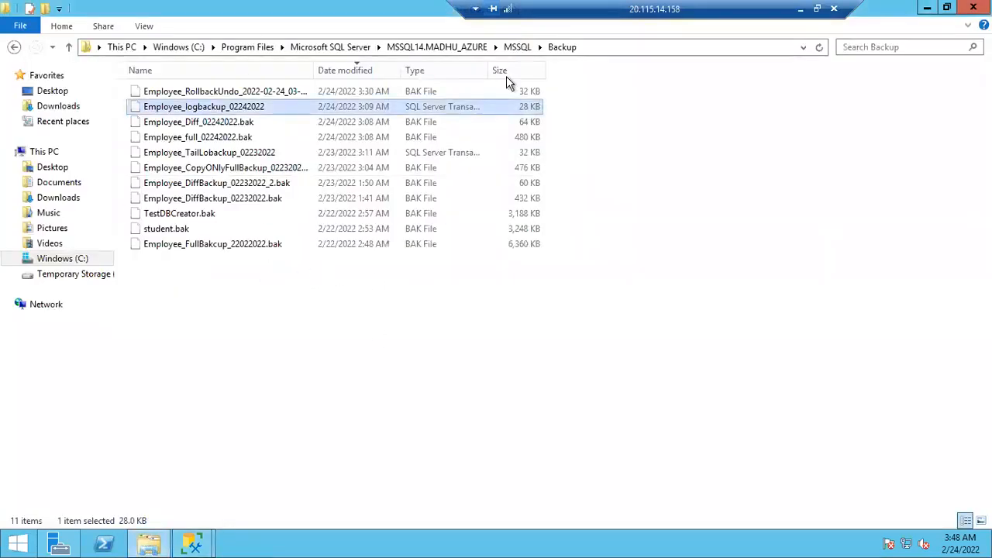
click(517, 46)
double_click(159, 124)
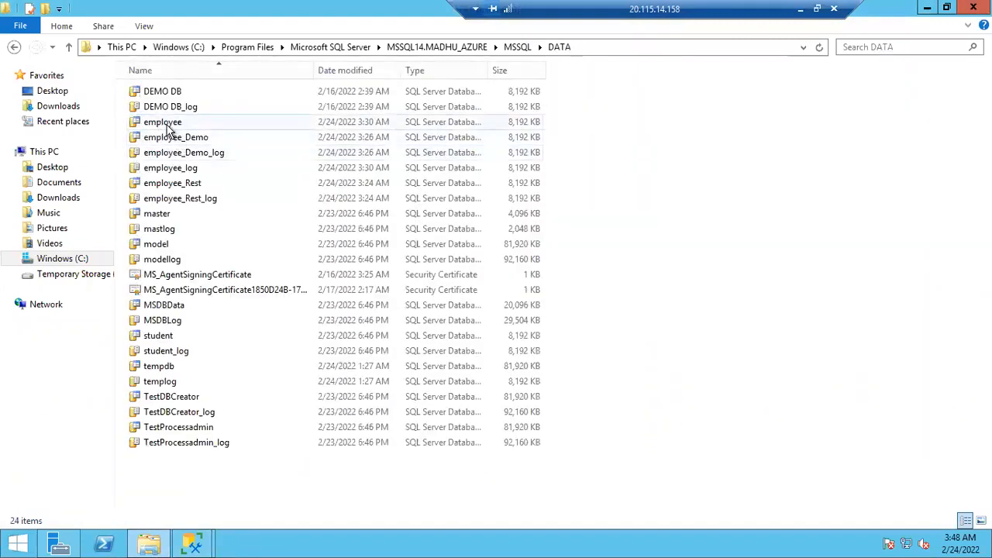
click(166, 125)
ctrl+click(184, 174)
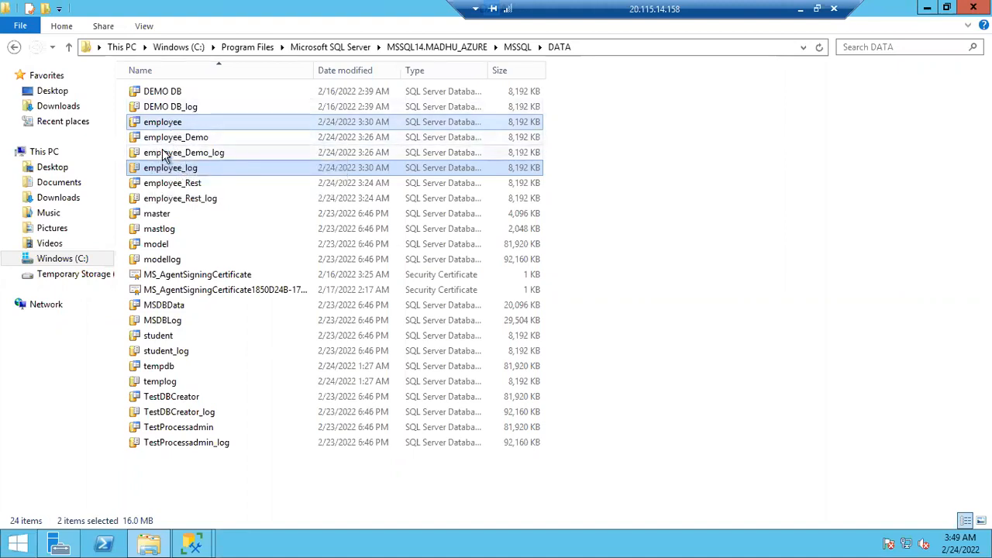
click(191, 186)
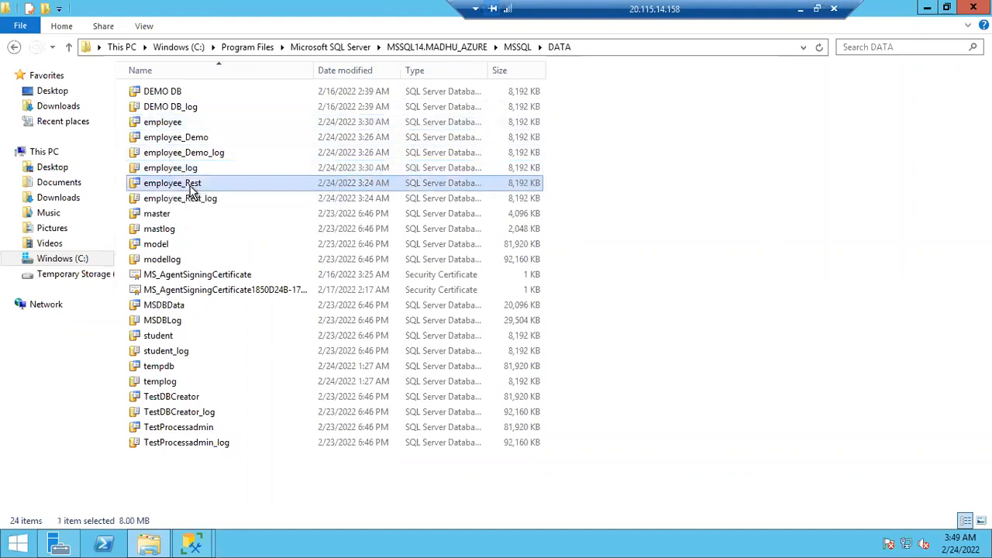
click(198, 136)
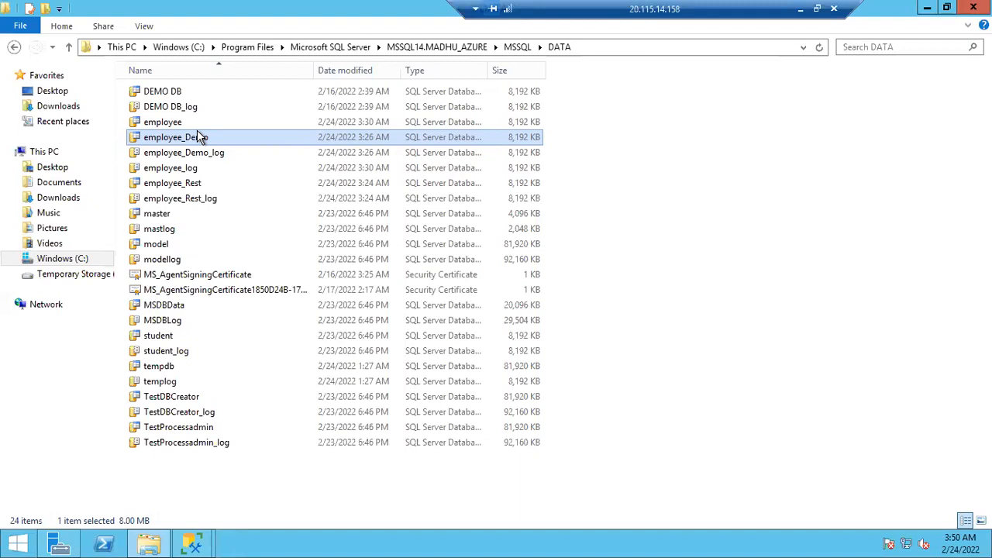
Switch back to the Restore Database window and review the destination database name in the general settings.
click(195, 544)
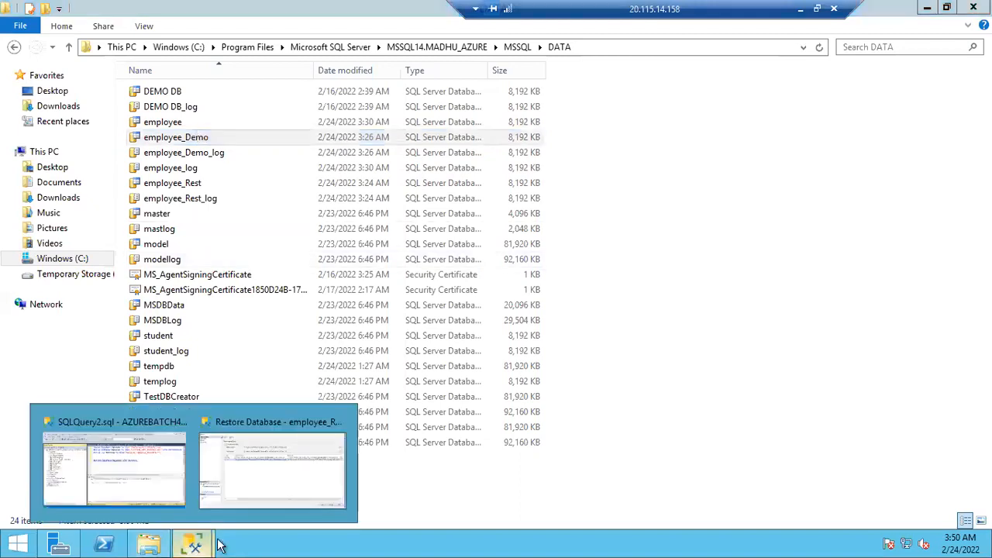
click(330, 488)
click(23, 56)
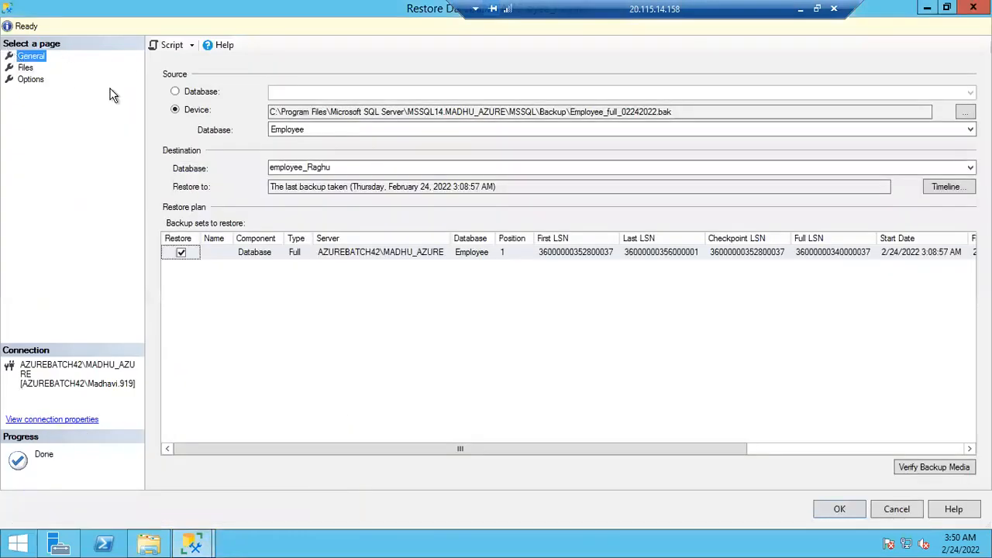
click(334, 171)
click(333, 167)
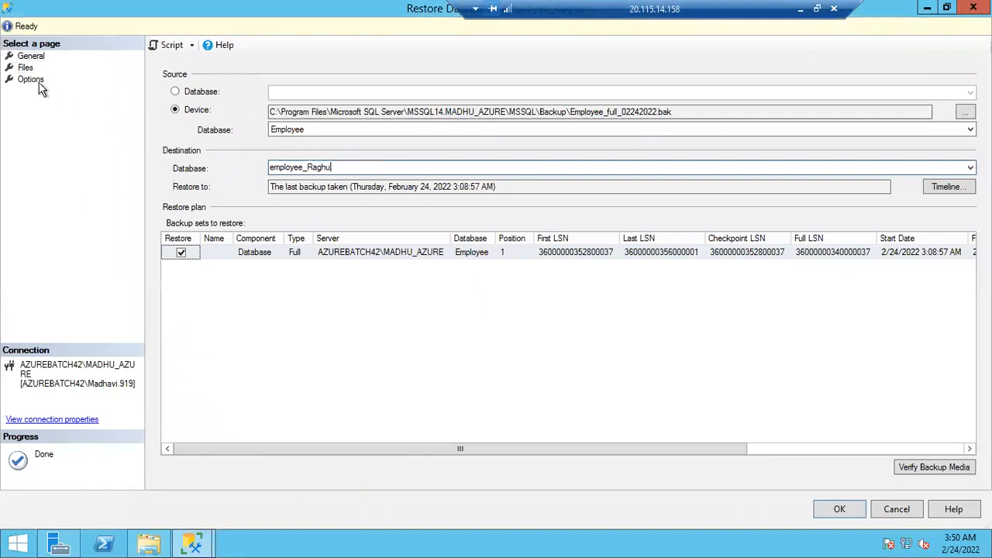